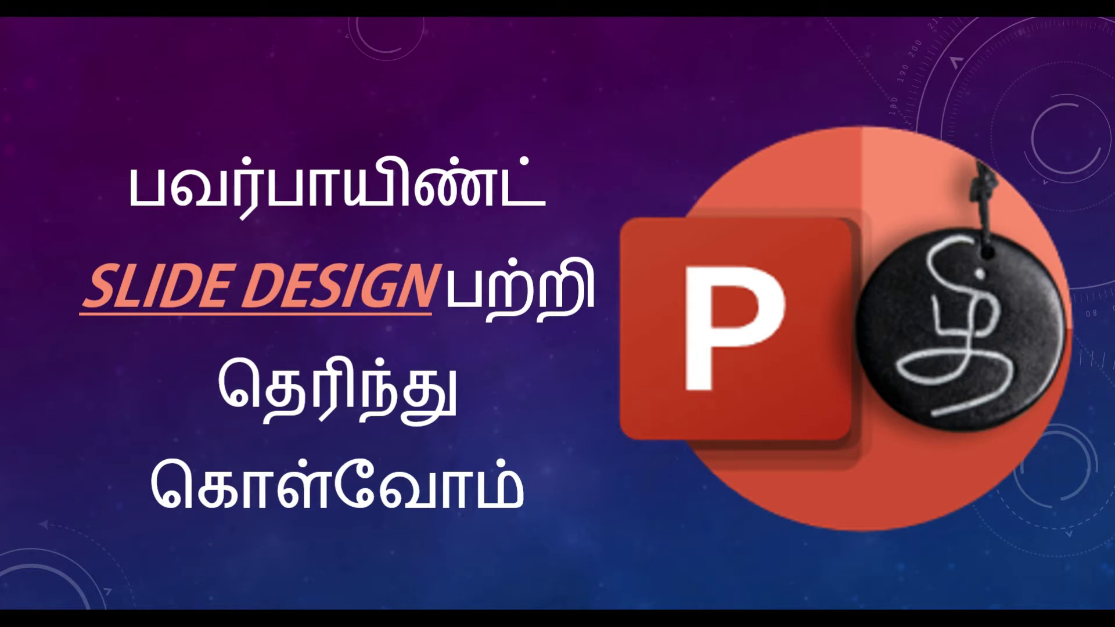
# Exit the slide show and return to Normal view on slide 3
pyautogui.press('Escape')
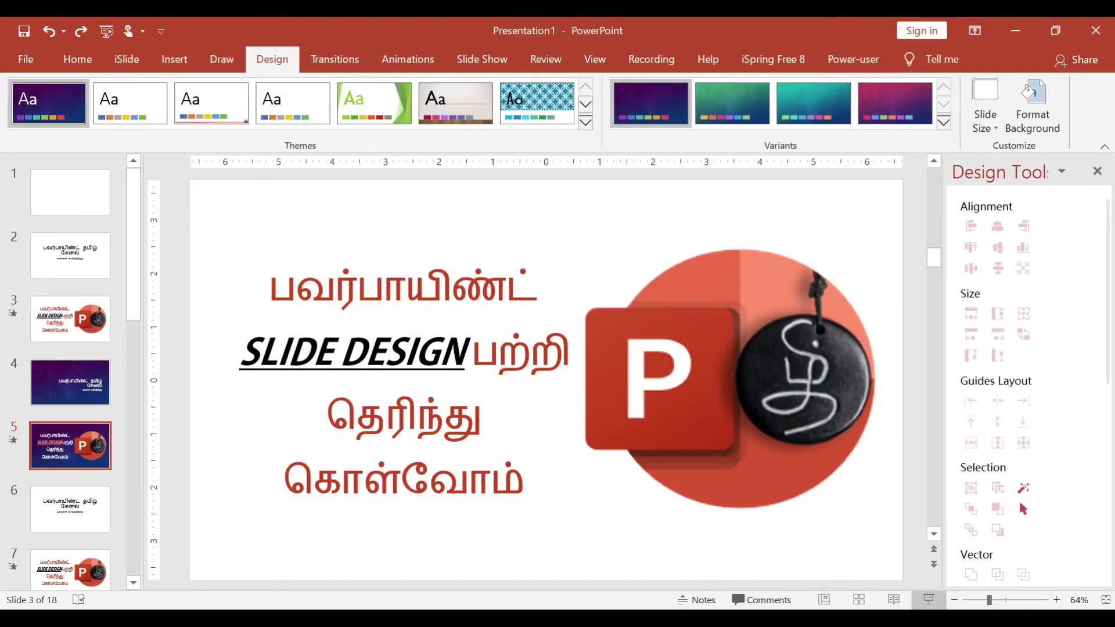
# Step through slides 8 to 17, then go back to the Tamil welcome slide 6
pyautogui.scroll(-3, 80, 581)
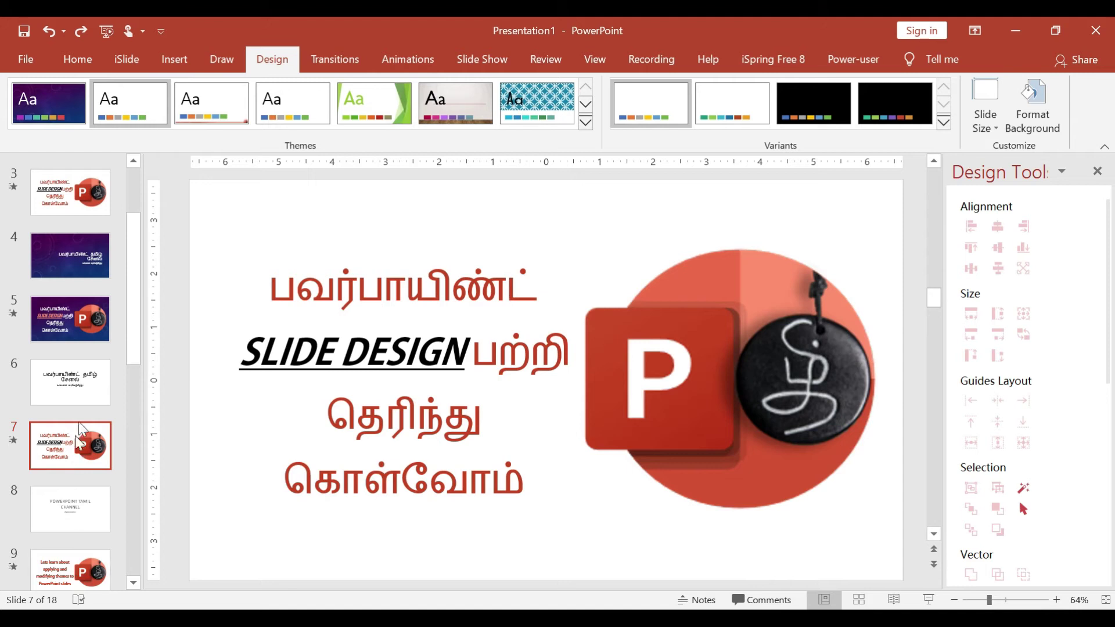
pyautogui.click(91, 510)
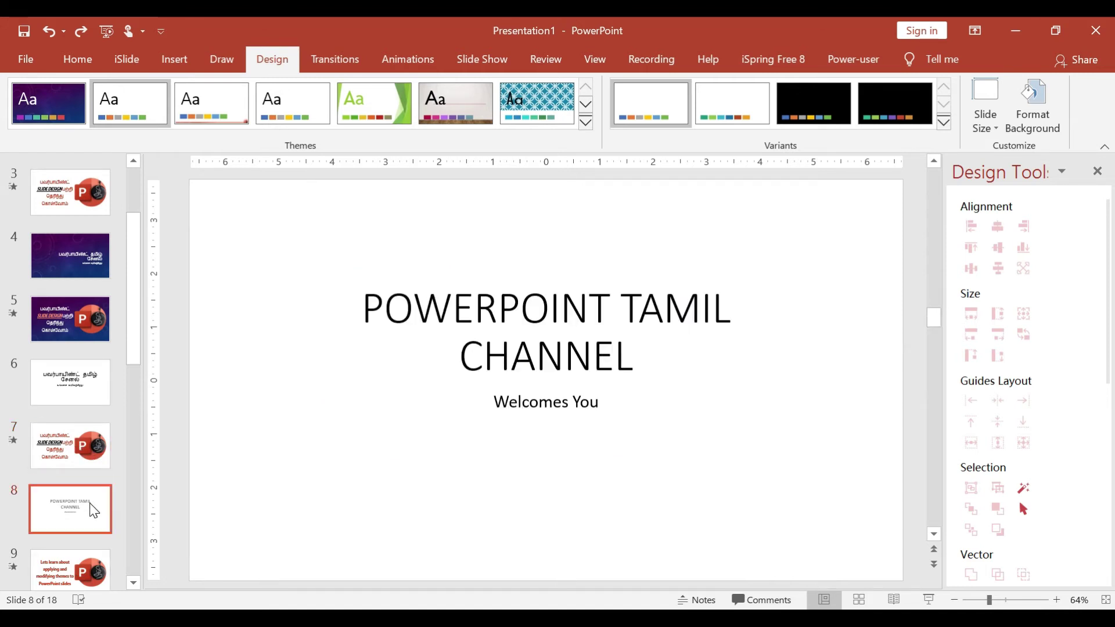
pyautogui.press('Down')
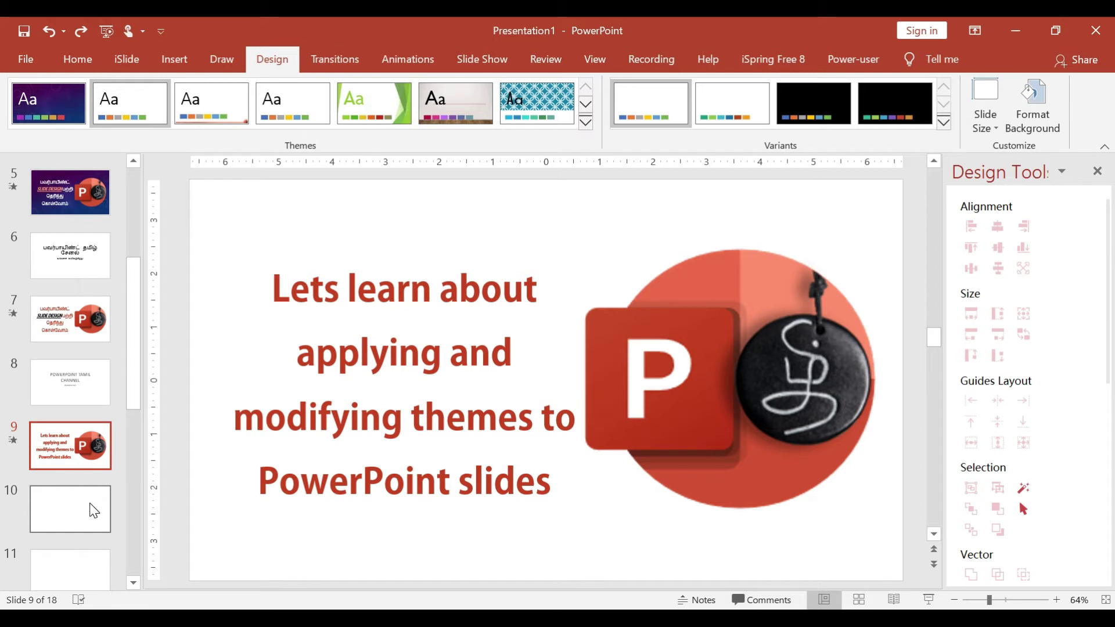
pyautogui.click(93, 511)
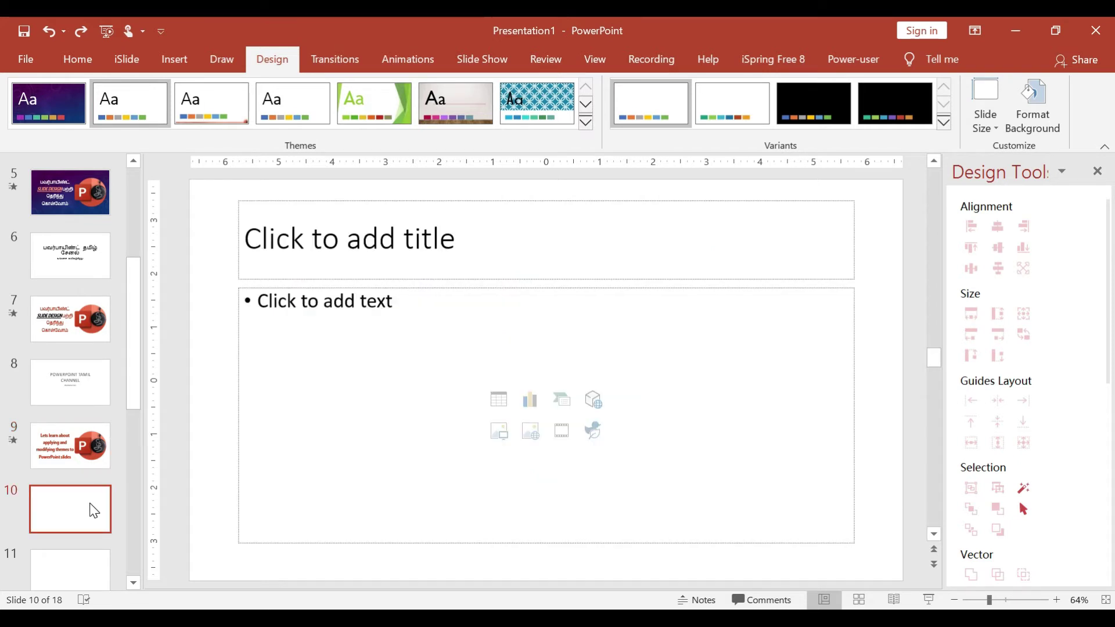
pyautogui.press('Down')
pyautogui.press('Down')
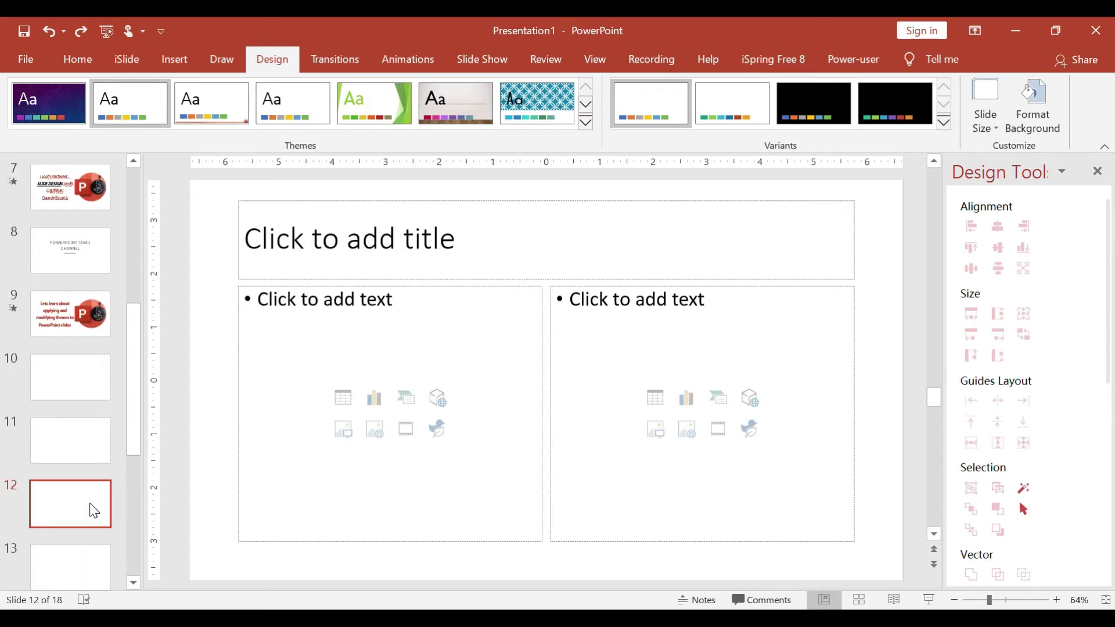
pyautogui.press('Down')
pyautogui.press('Down')
pyautogui.press('Down')
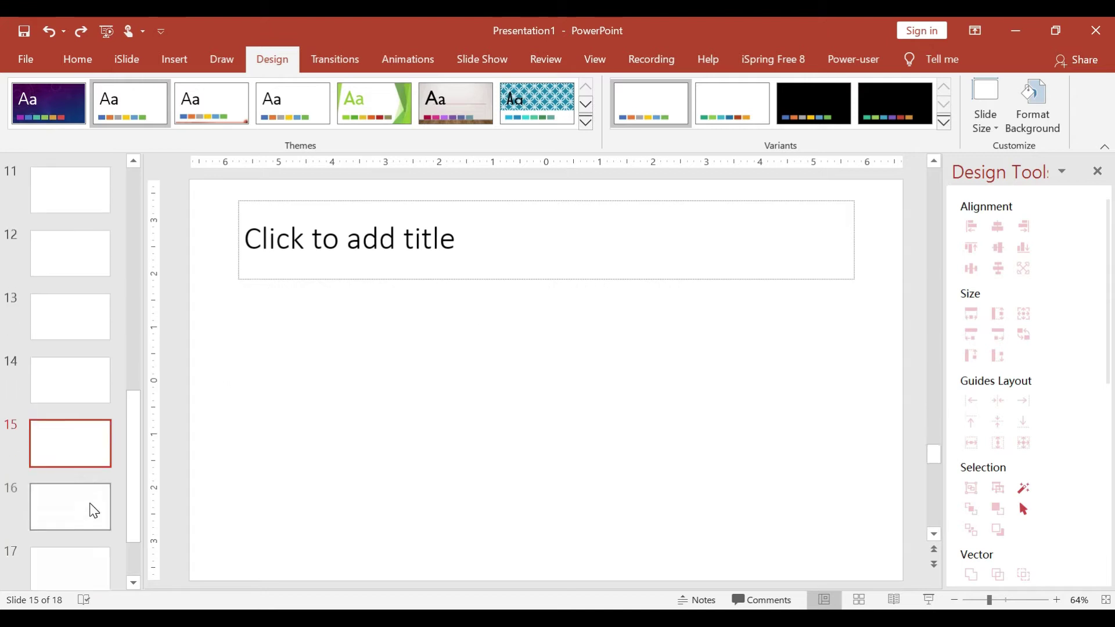
pyautogui.press('Down')
pyautogui.press('Down')
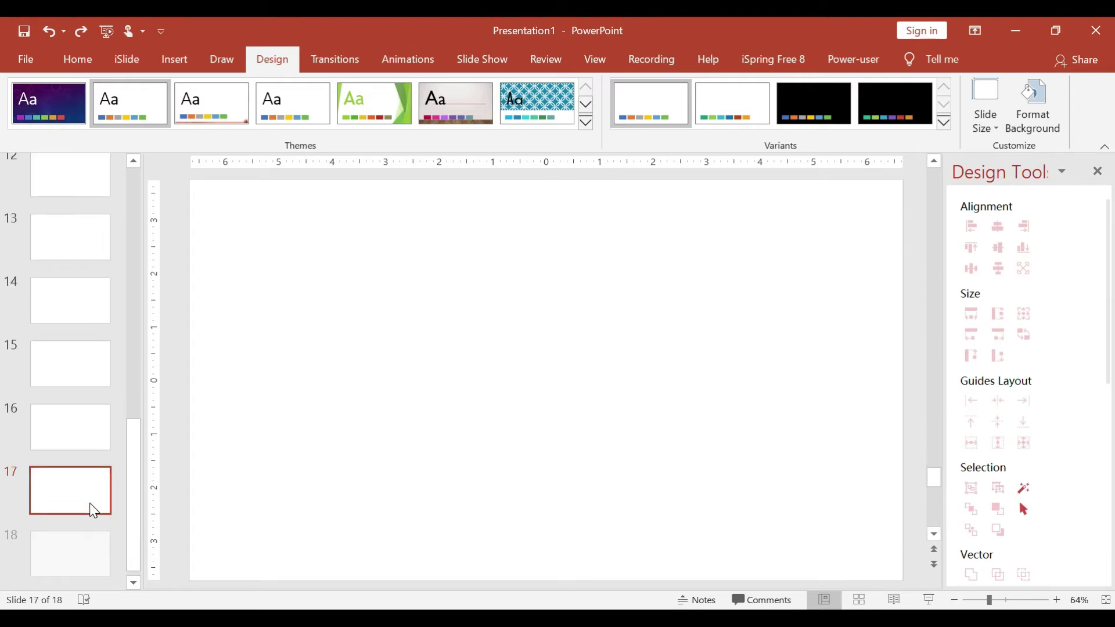
pyautogui.press('Up')
pyautogui.press('Up')
pyautogui.press('Up')
pyautogui.press('Up')
pyautogui.press('Up')
pyautogui.press('Up')
pyautogui.press('Up')
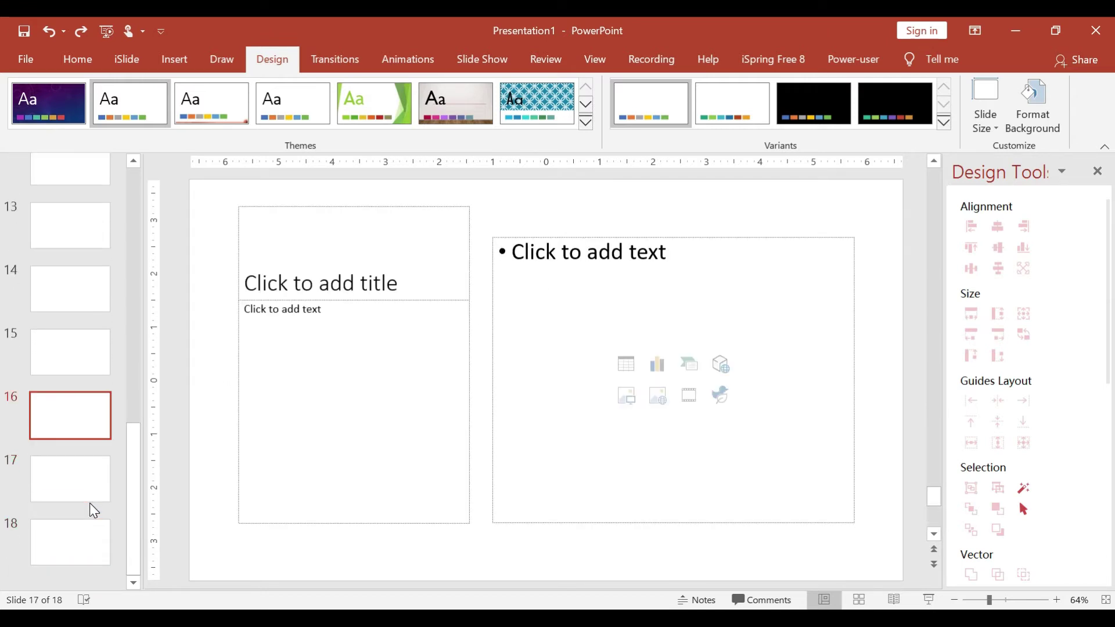
pyautogui.press('Up')
pyautogui.press('Up')
pyautogui.press('Up')
pyautogui.press('Up')
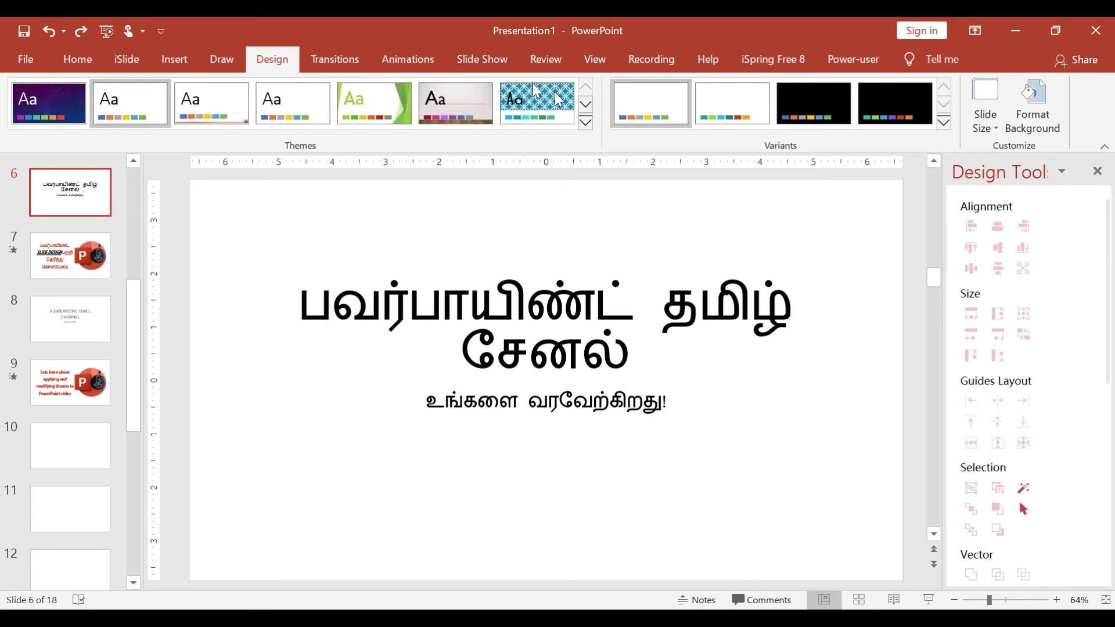
pyautogui.click(587, 123)
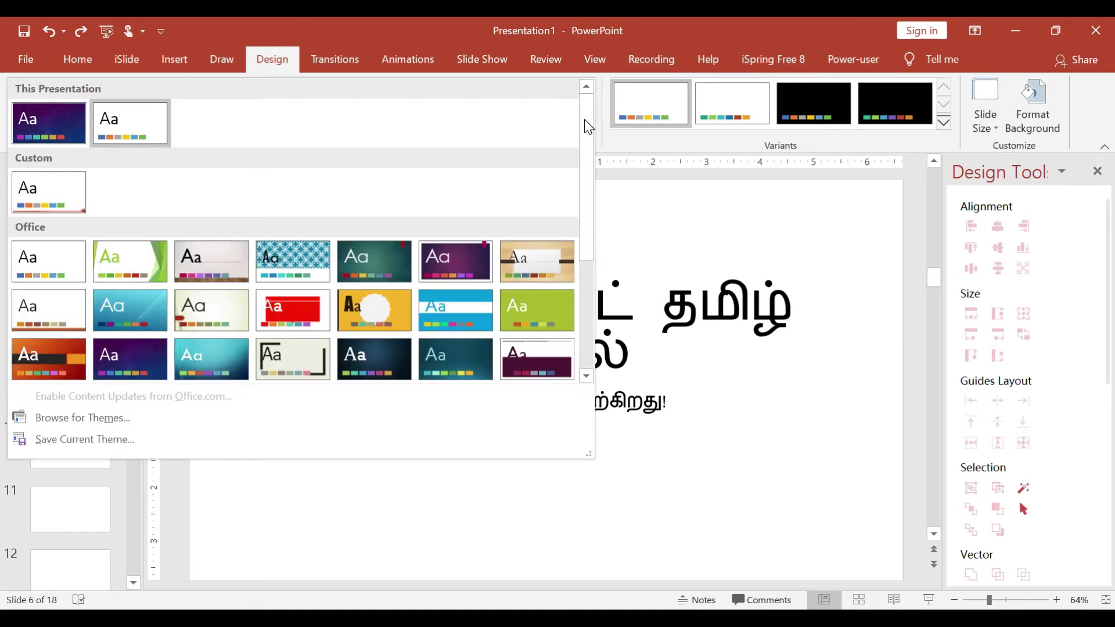
pyautogui.click(586, 123)
pyautogui.moveTo(588, 127)
pyautogui.mouseDown()
pyautogui.moveTo(607, 216)
pyautogui.moveTo(590, 251)
pyautogui.moveTo(605, 130)
pyautogui.moveTo(590, 118)
pyautogui.mouseUp()
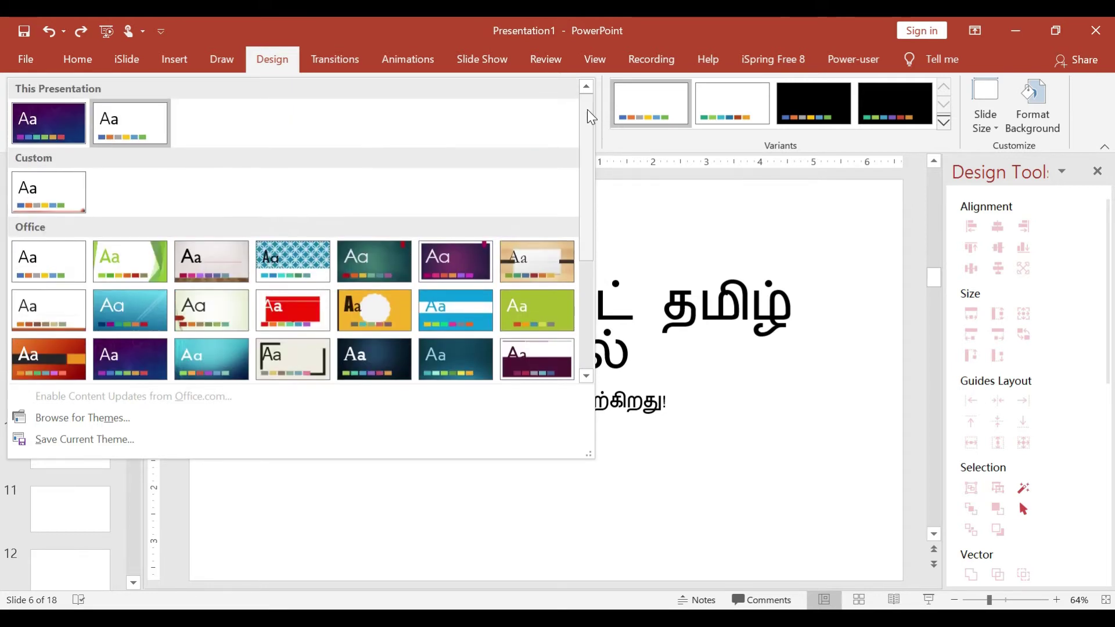
pyautogui.click(414, 27)
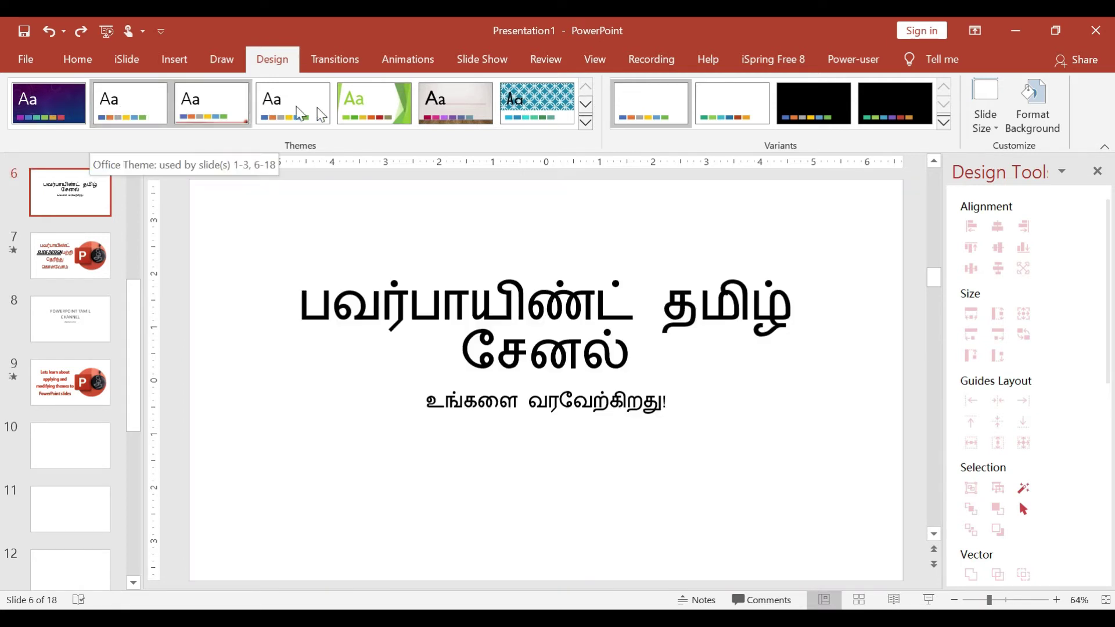
# Preview the Facet, Integral and Atlas themes, then apply the purple Celestial theme
pyautogui.click(374, 123)
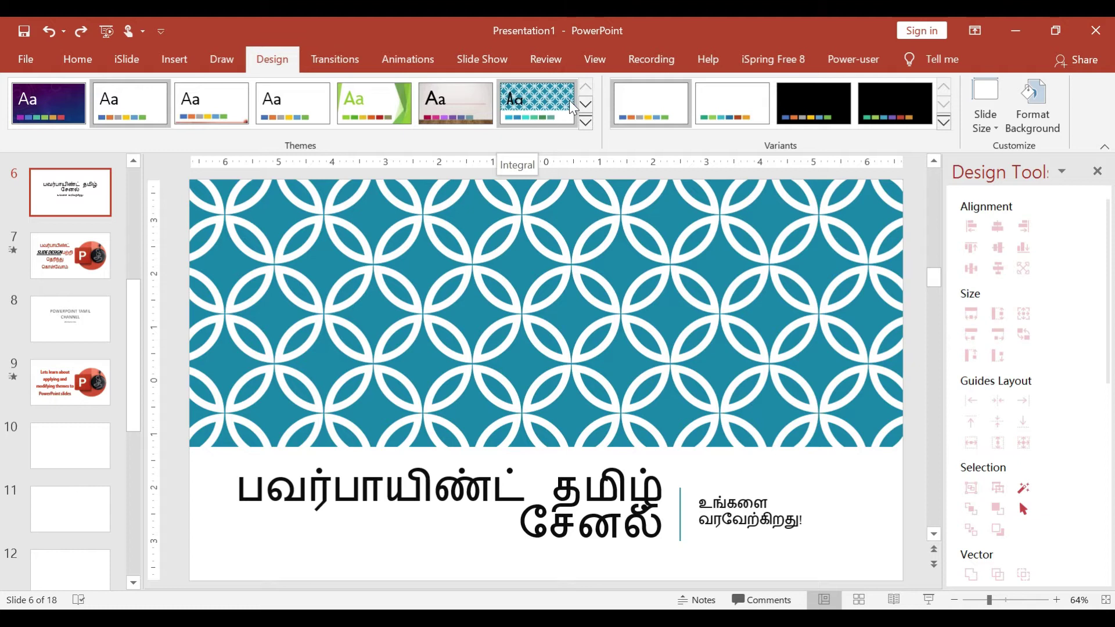
pyautogui.click(585, 105)
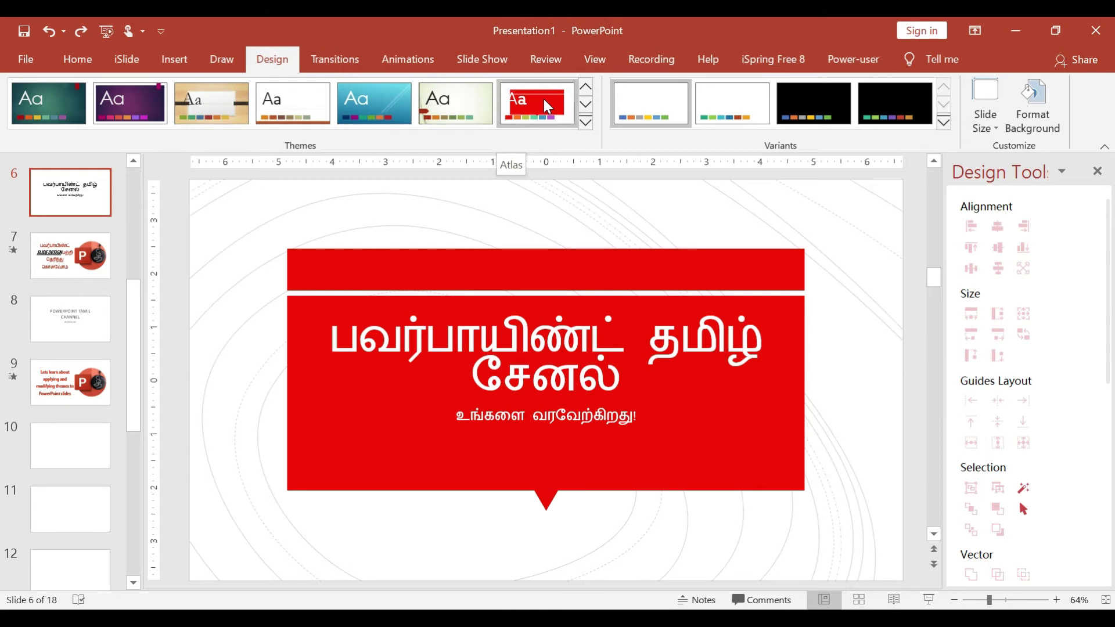
pyautogui.click(587, 87)
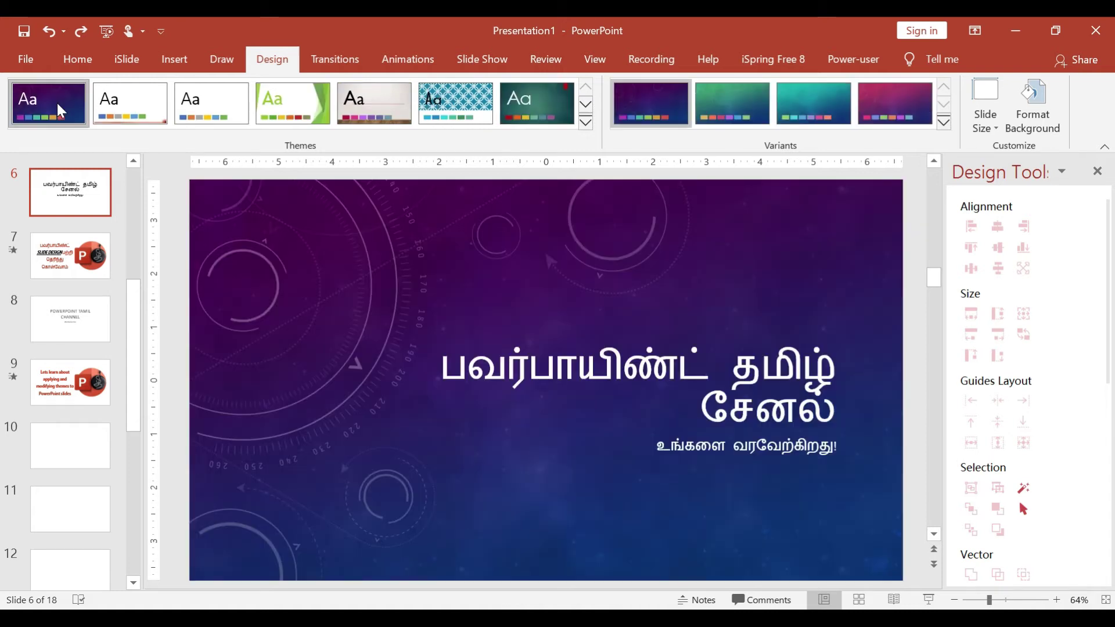
pyautogui.click(61, 110)
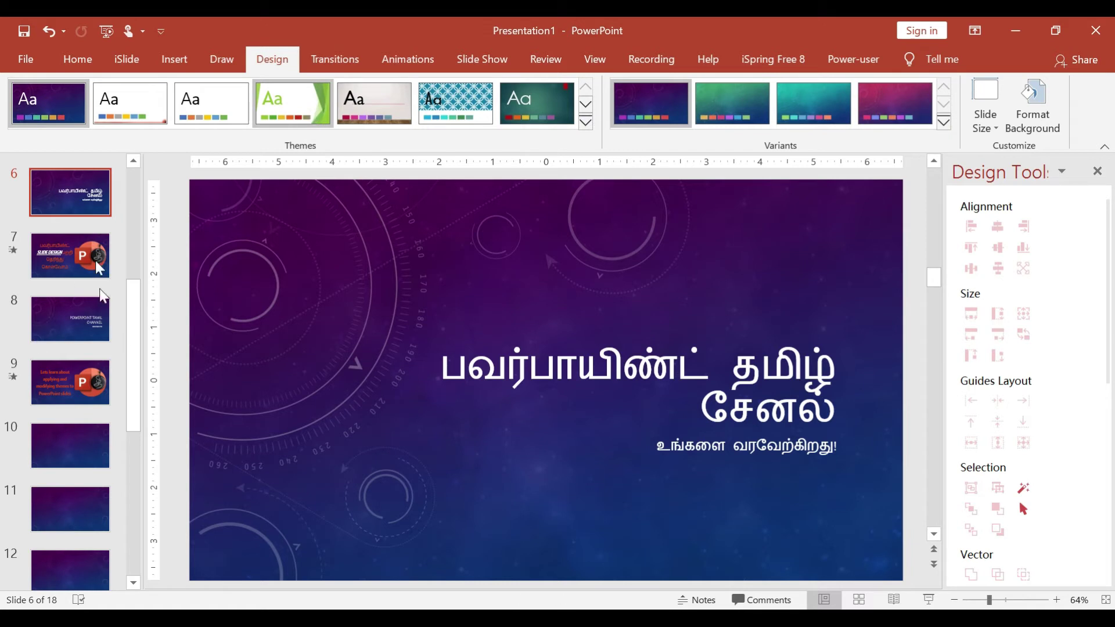
# Check the purple starry theme on slides 7 through 15, ending on slide 13
pyautogui.click(84, 266)
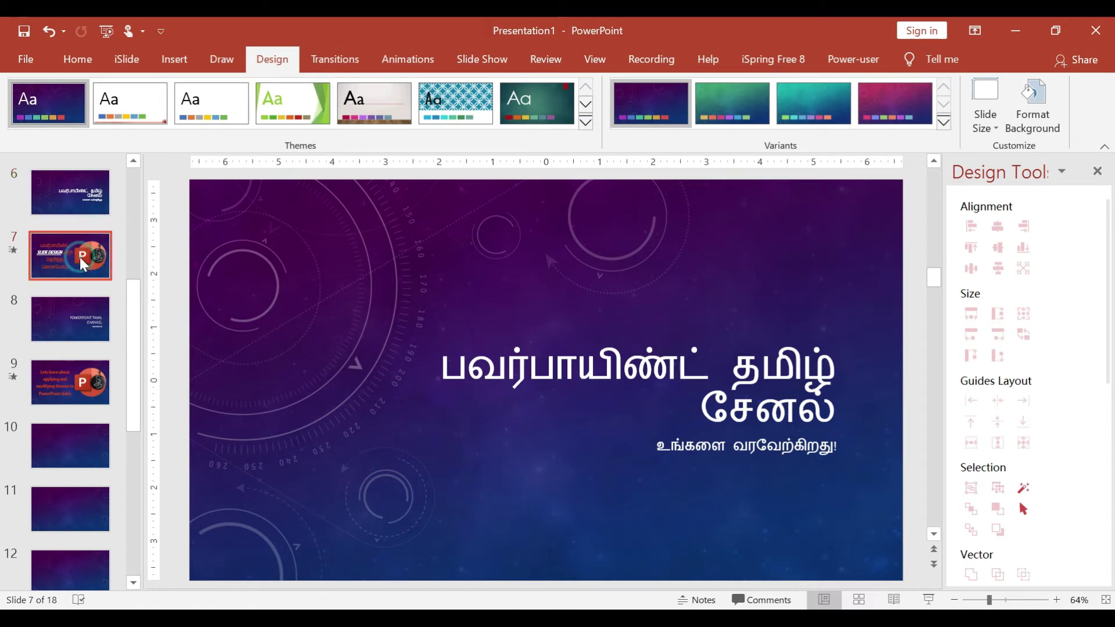
pyautogui.press('Down')
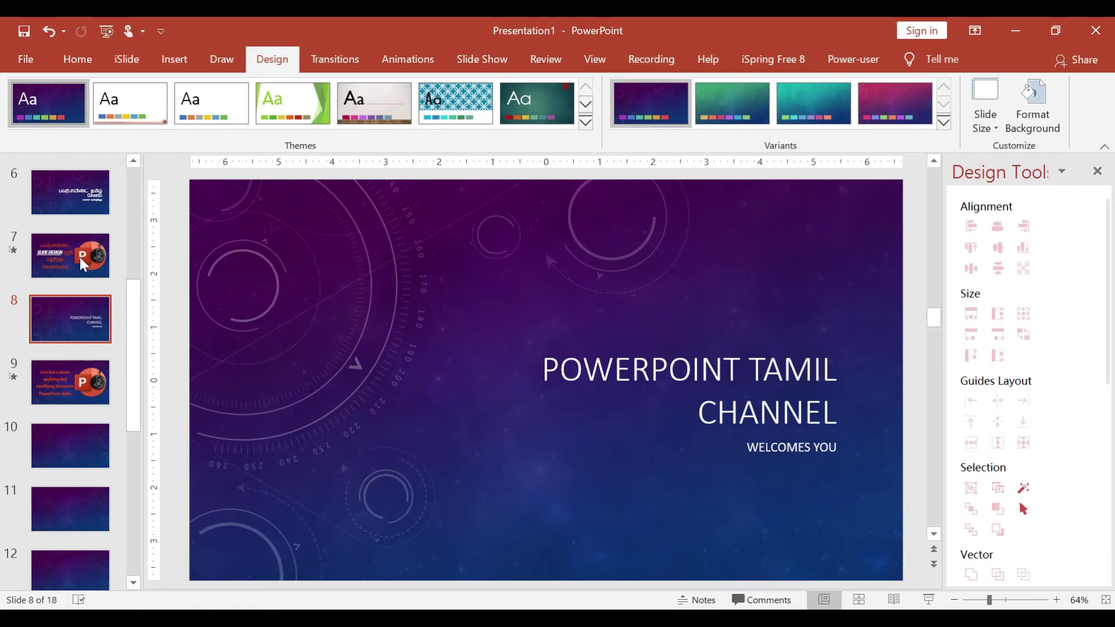
pyautogui.press('Down')
pyautogui.press('Down')
pyautogui.press('Down')
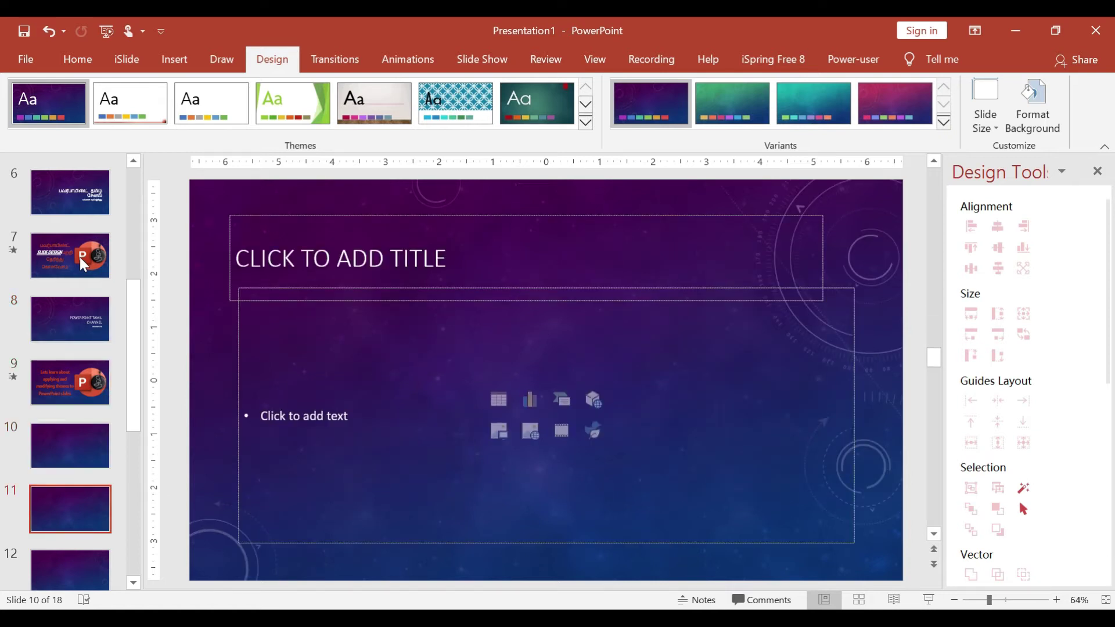
pyautogui.press('Down')
pyautogui.press('Down')
pyautogui.press('Down')
pyautogui.press('Down')
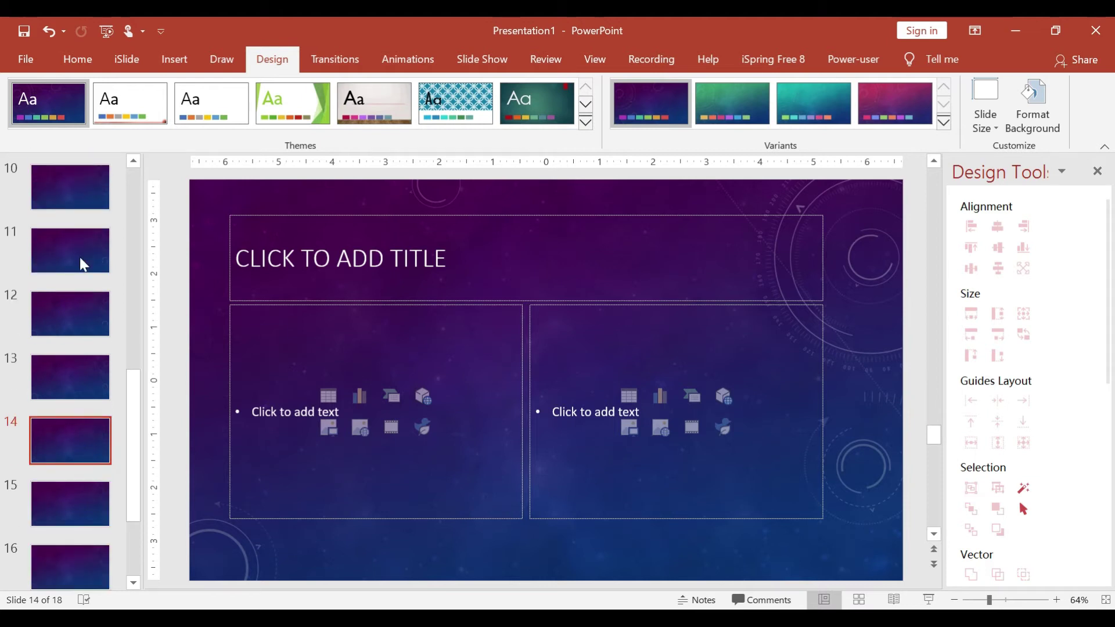
pyautogui.press('Down')
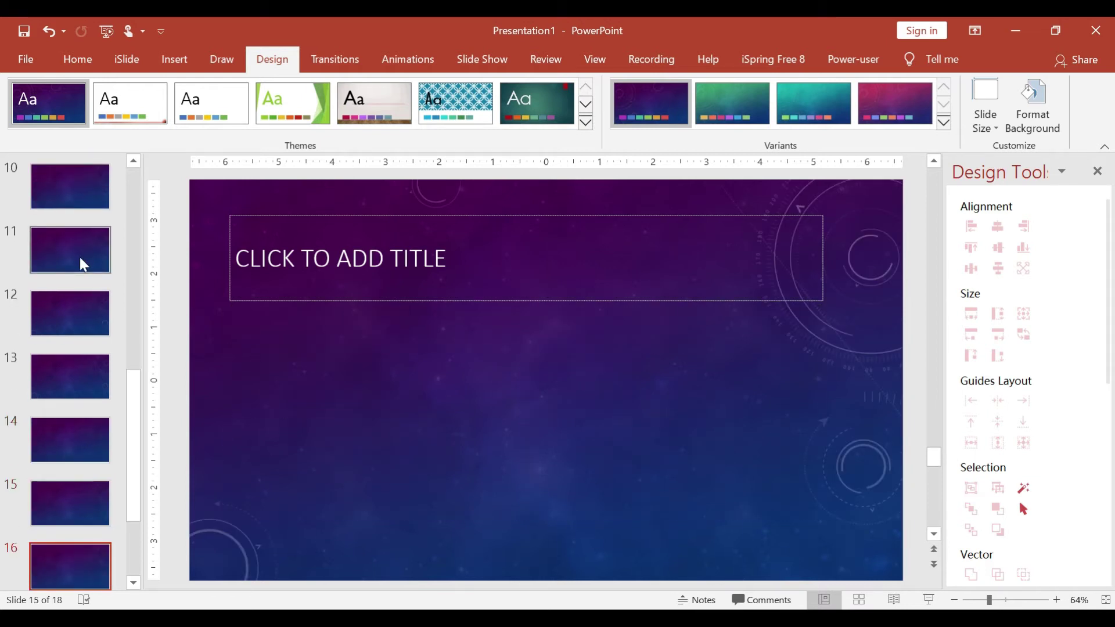
pyautogui.press('Up')
pyautogui.press('Up')
pyautogui.press('Up')
pyautogui.press('Up')
pyautogui.press('Up')
pyautogui.press('Up')
pyautogui.press('Up')
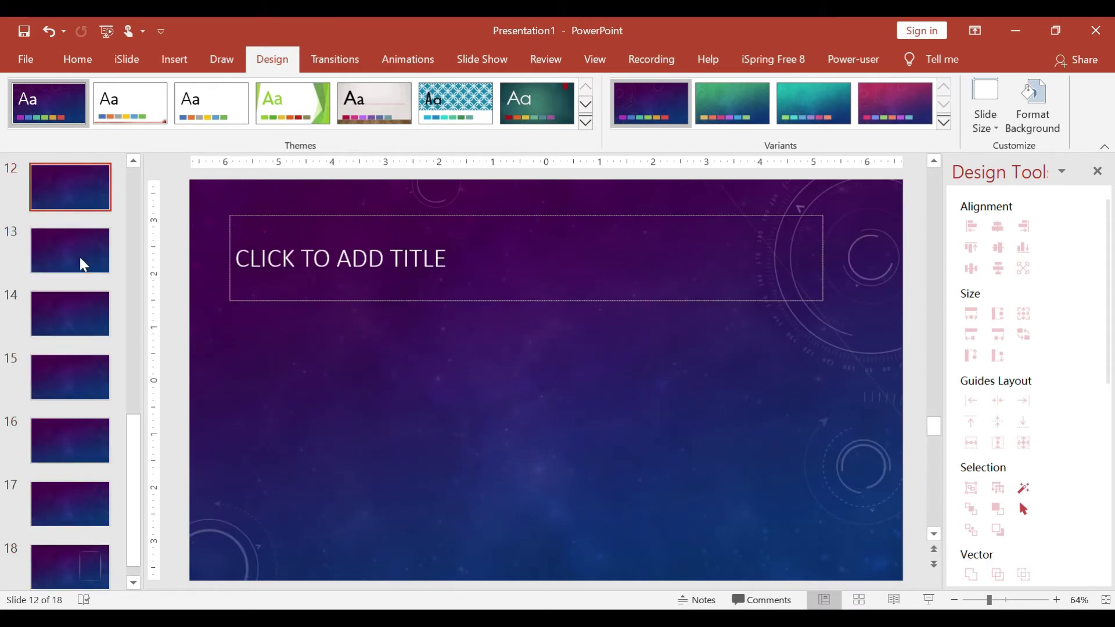
pyautogui.press('Up')
pyautogui.press('Up')
pyautogui.press('Up')
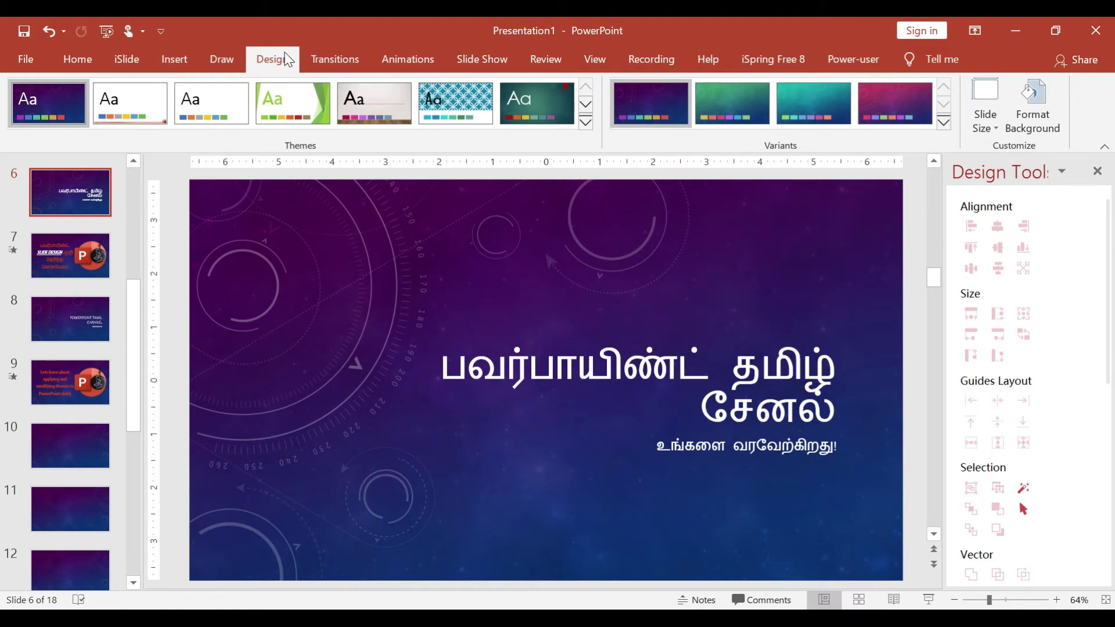
# Apply the green Facet theme to all slides and check it on slides 7 to 10
pyautogui.click(292, 96)
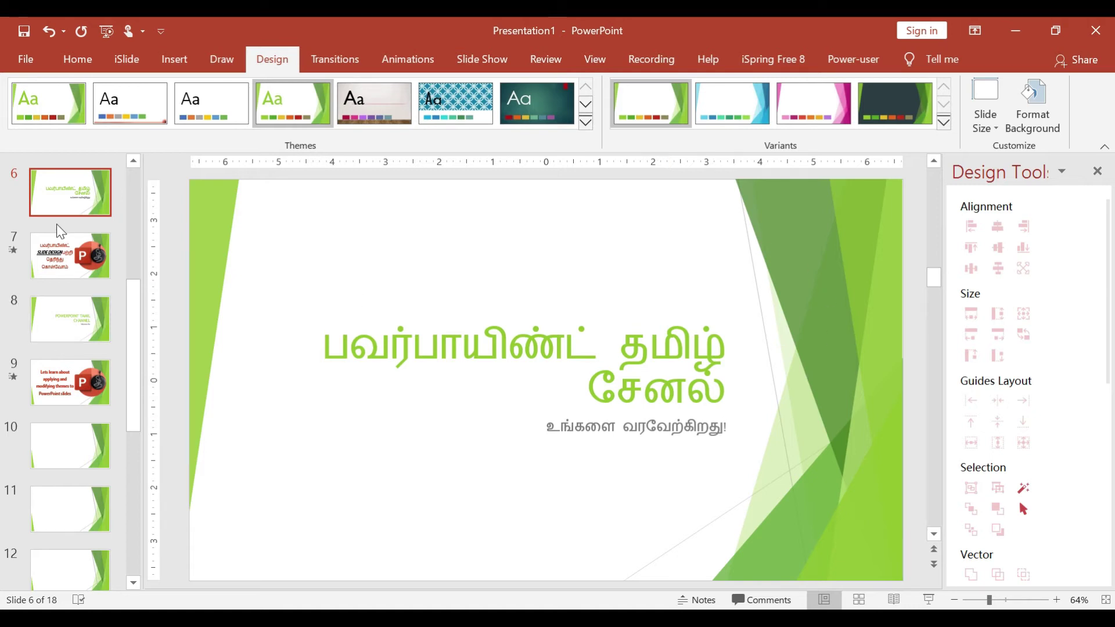
pyautogui.click(67, 237)
pyautogui.click(65, 337)
pyautogui.press('Down')
pyautogui.press('Down')
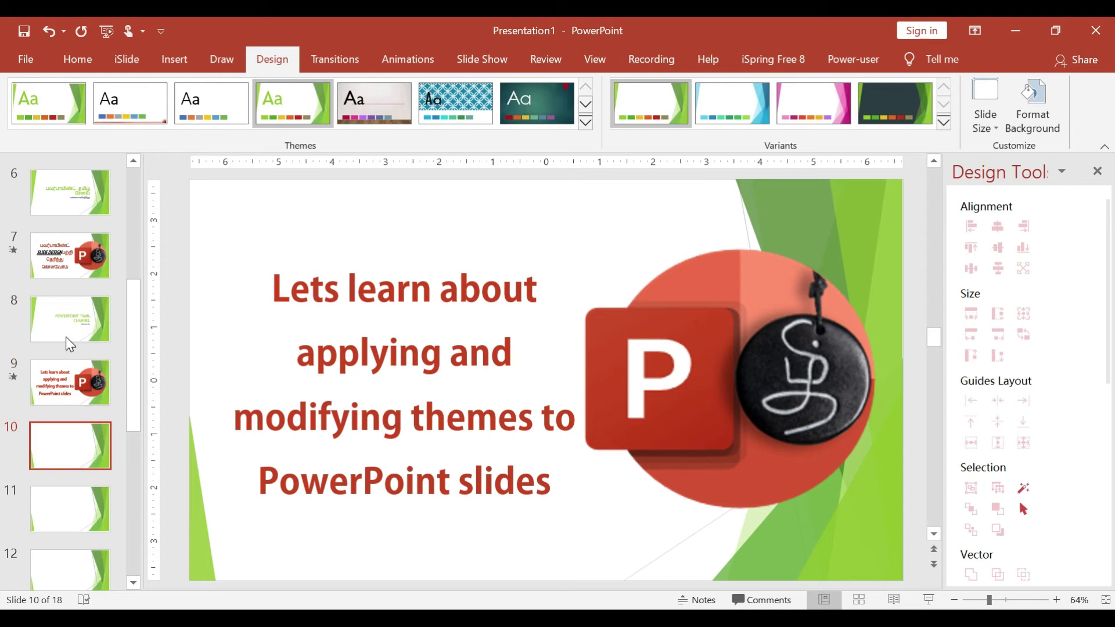
pyautogui.press('Down')
pyautogui.press('Down')
pyautogui.press('Down')
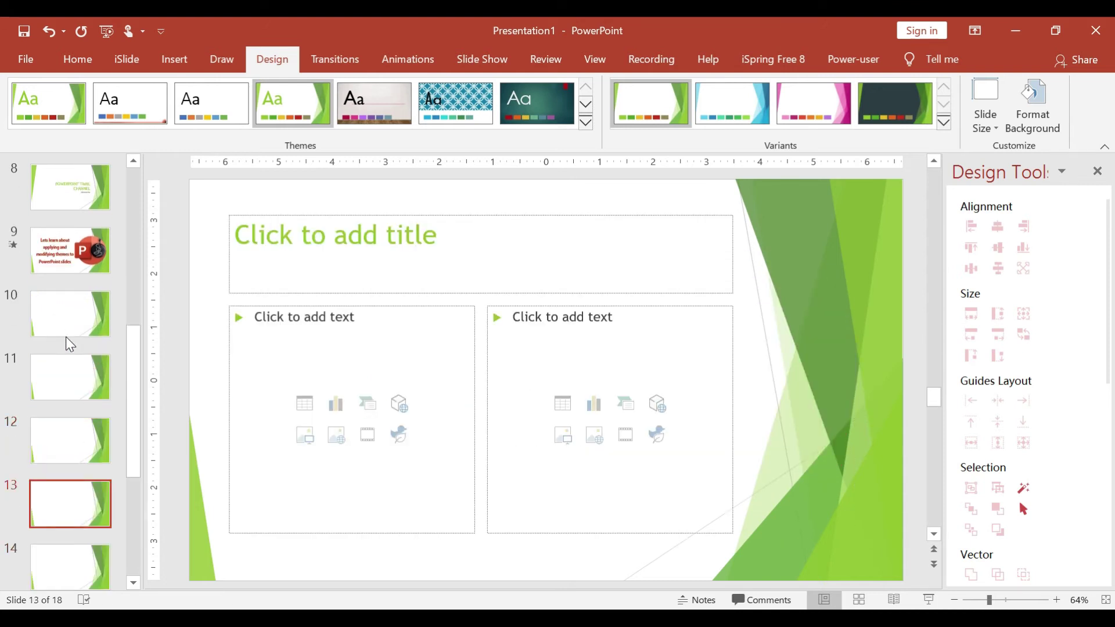
pyautogui.press('Up')
pyautogui.press('Up')
pyautogui.press('Up')
pyautogui.press('Up')
pyautogui.press('Up')
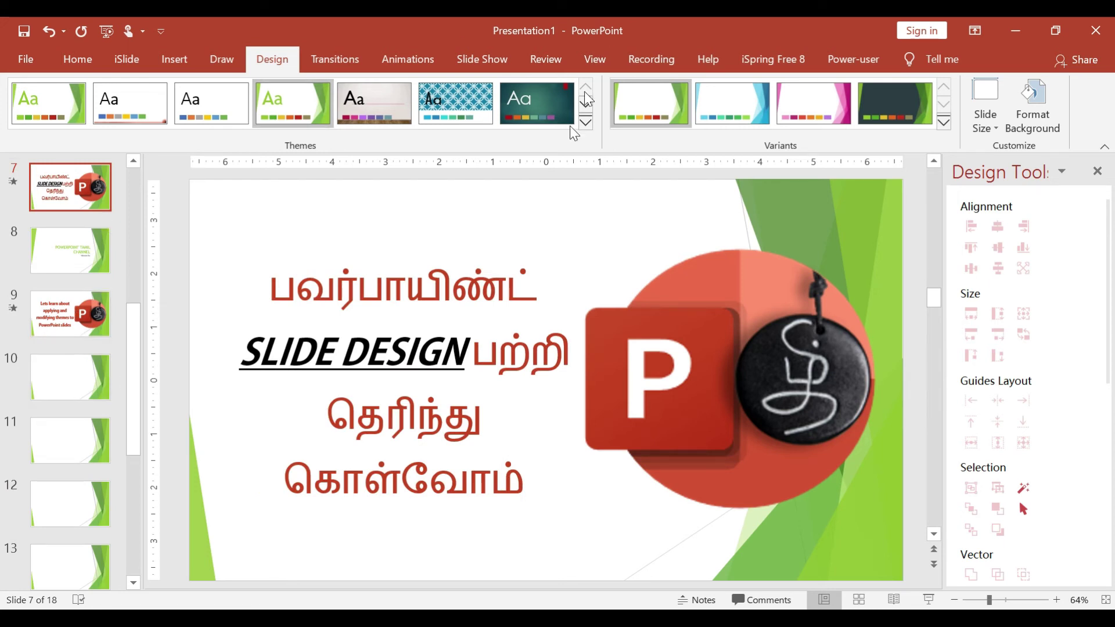
pyautogui.click(587, 106)
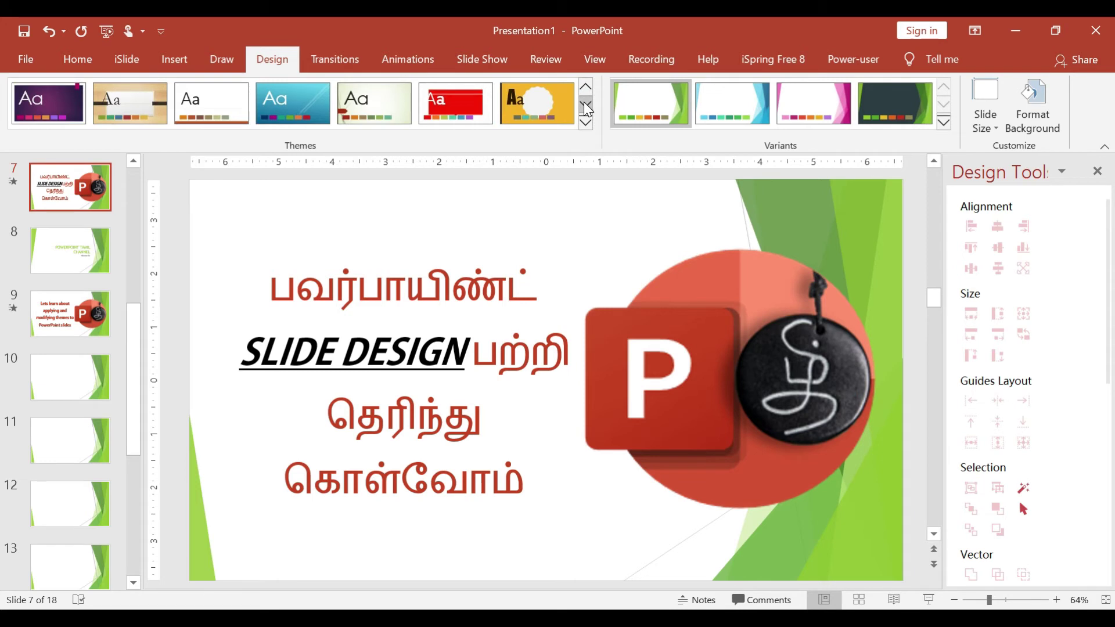
pyautogui.click(586, 106)
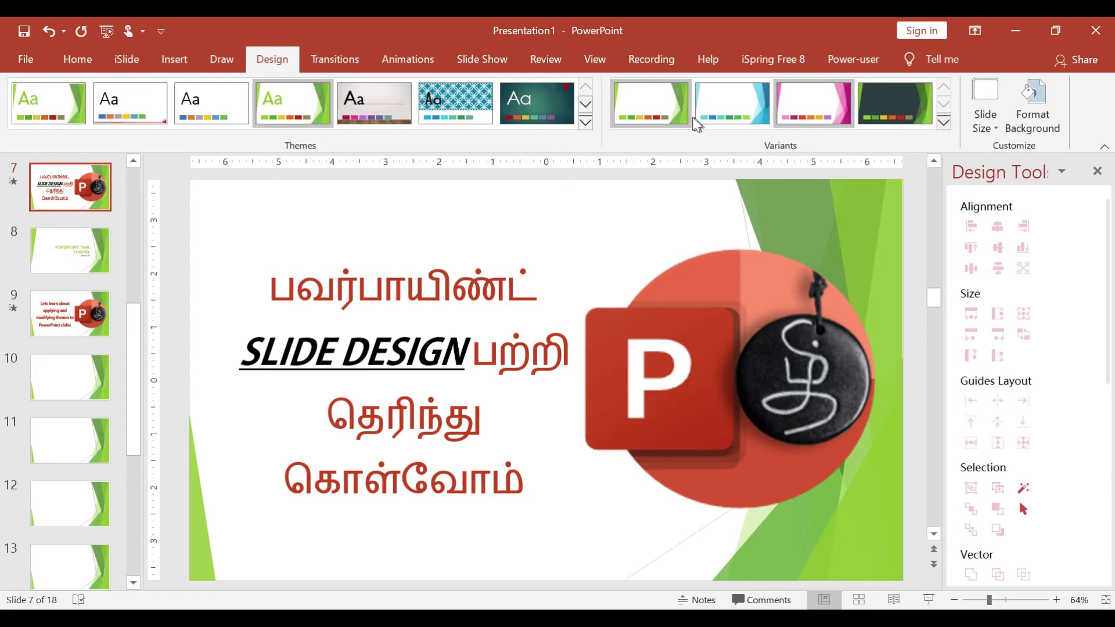
# Try the blue, pink and dark Facet variants, keeping the dark one
pyautogui.click(727, 111)
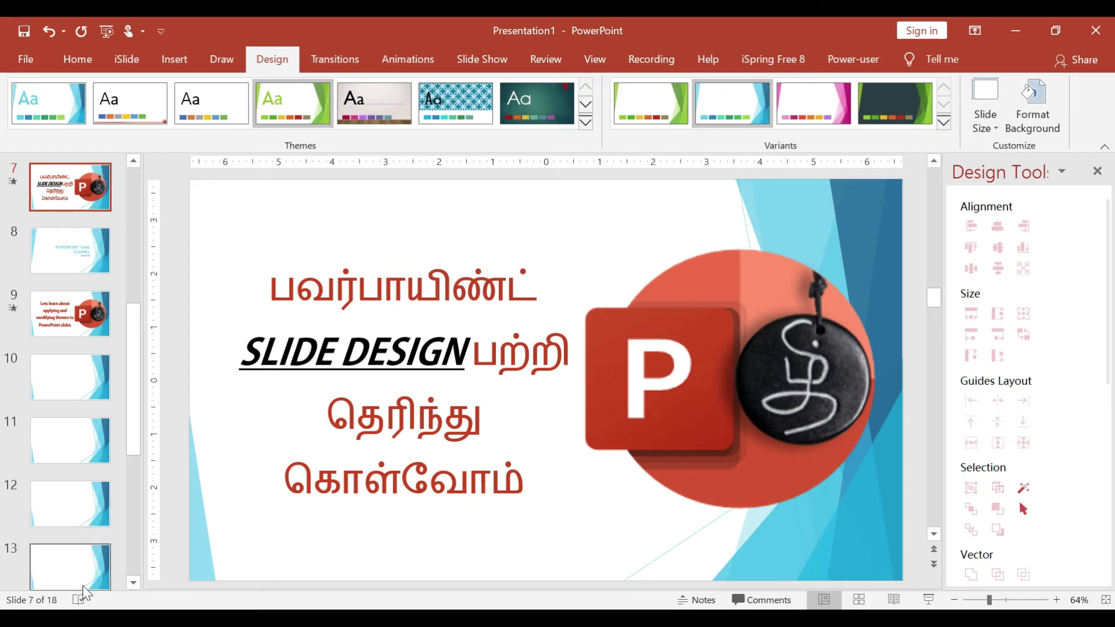
pyautogui.click(820, 120)
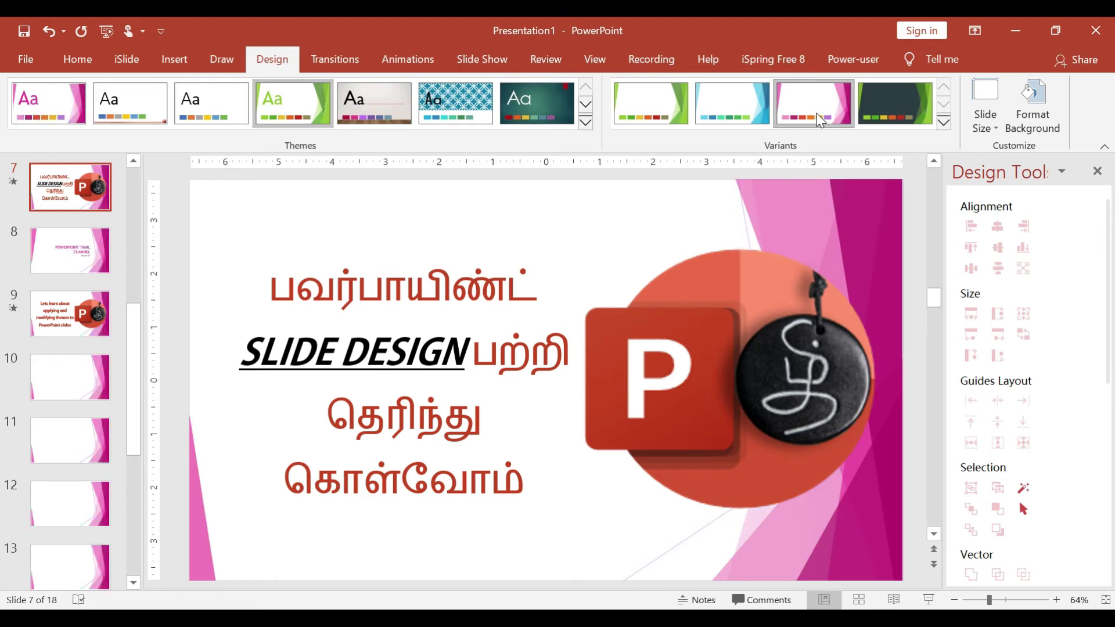
pyautogui.click(892, 102)
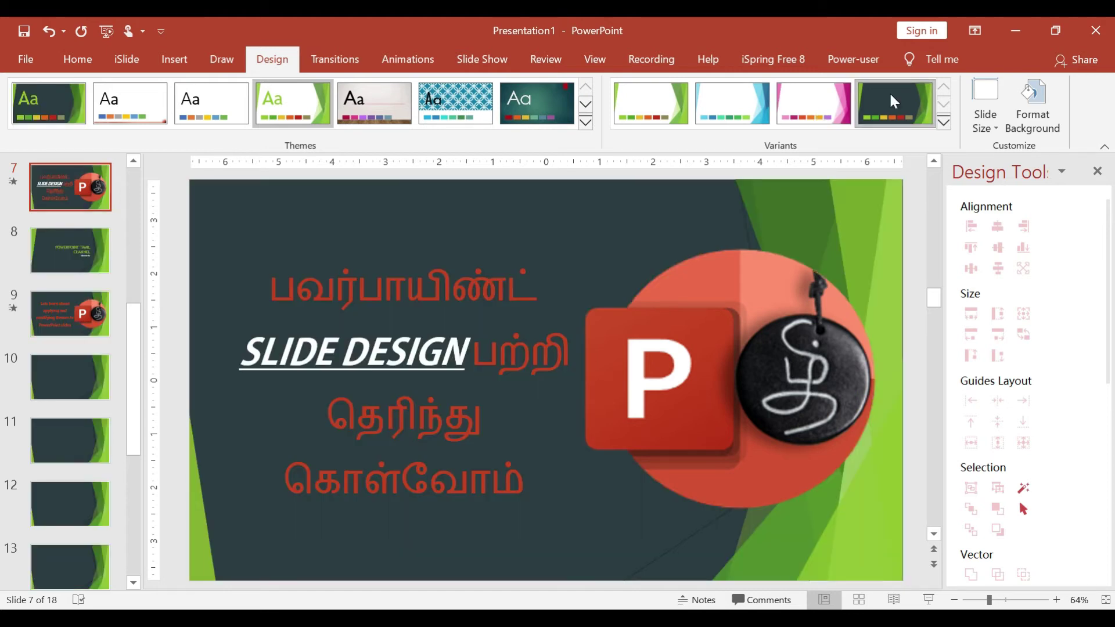
# Apply the Office colour scheme, then switch the deck to Blue Warm
pyautogui.click(946, 123)
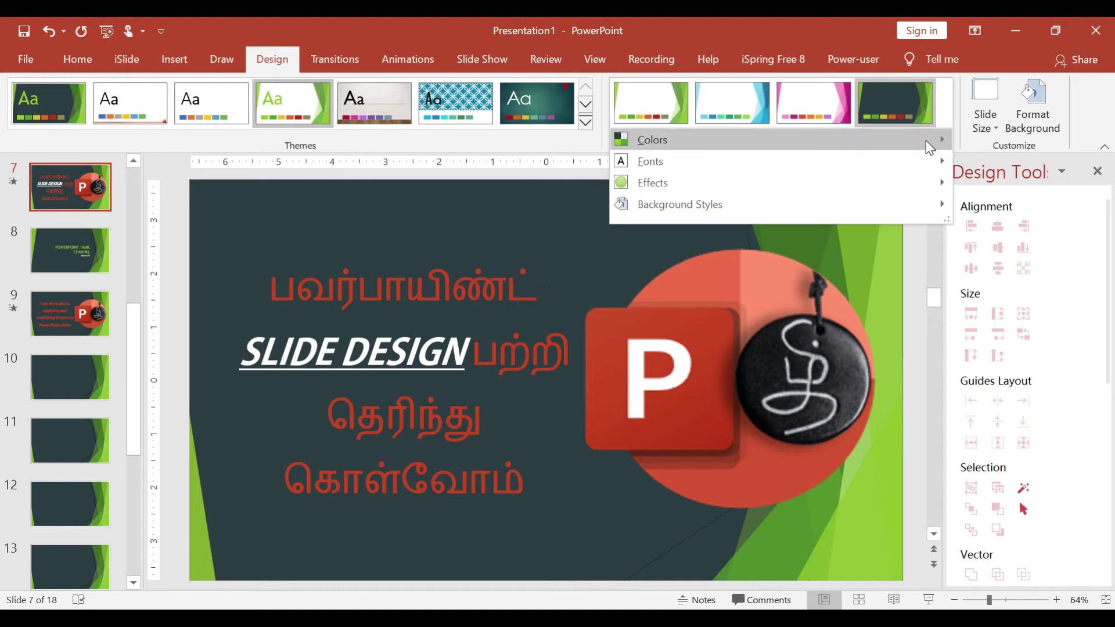
pyautogui.click(930, 148)
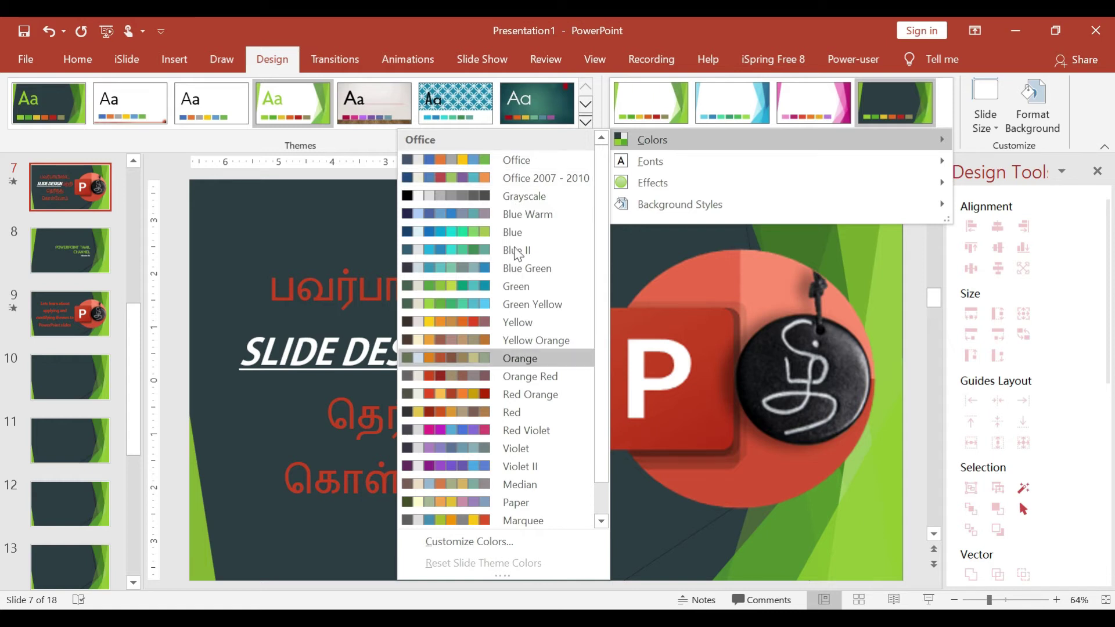
pyautogui.click(532, 159)
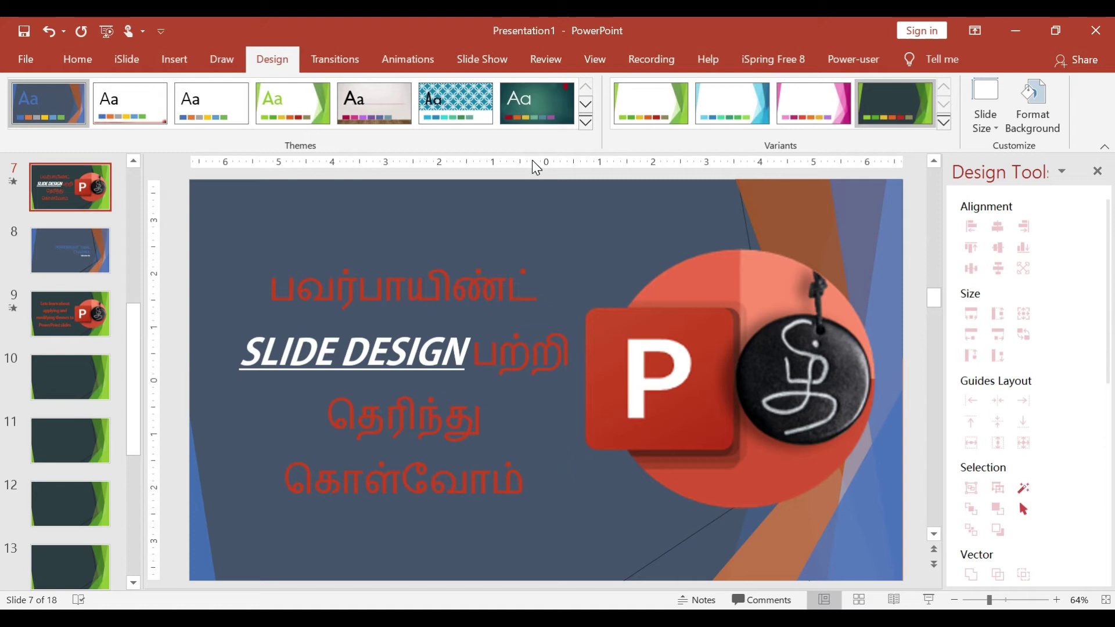
pyautogui.click(947, 124)
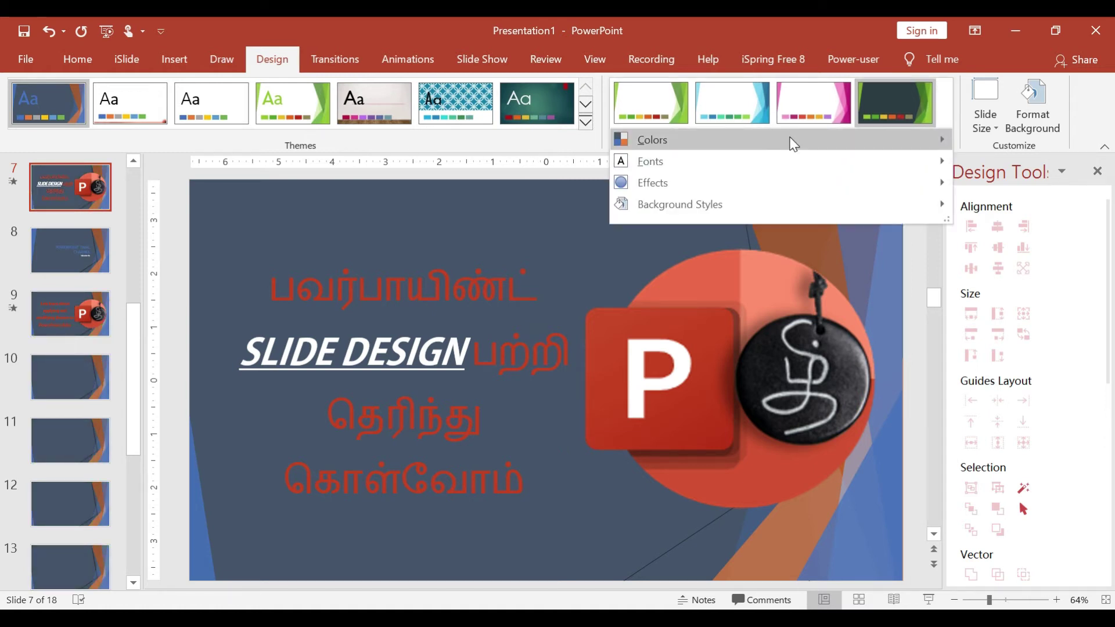
pyautogui.moveTo(781, 144)
pyautogui.click(511, 207)
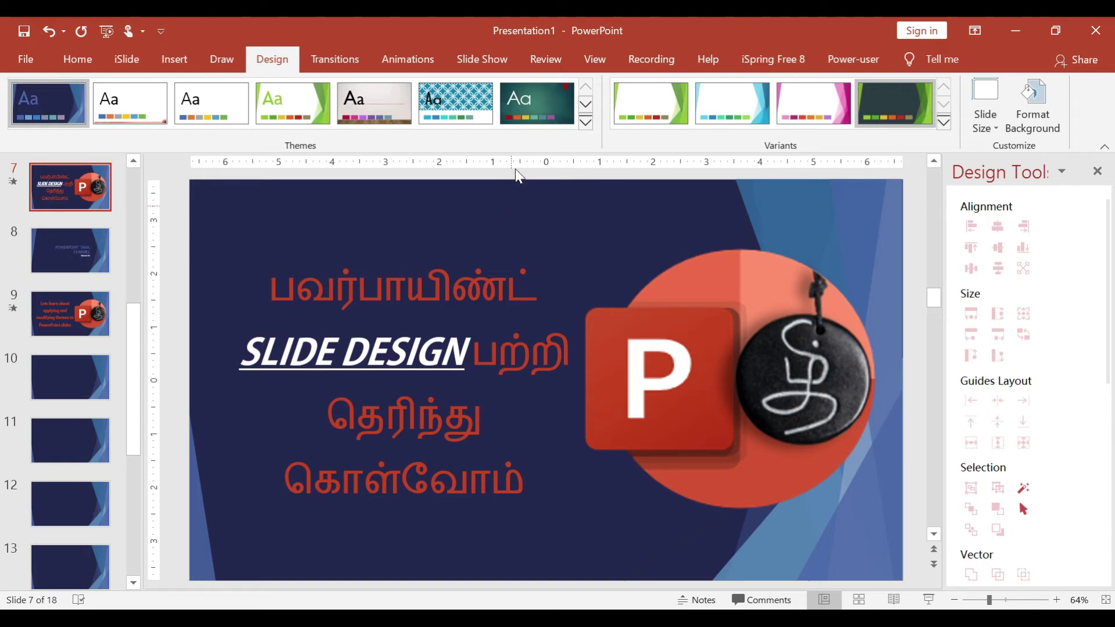
pyautogui.press('pagedown')
# Set the theme fonts to Cambria and check the serif headings across the slides
pyautogui.click(945, 122)
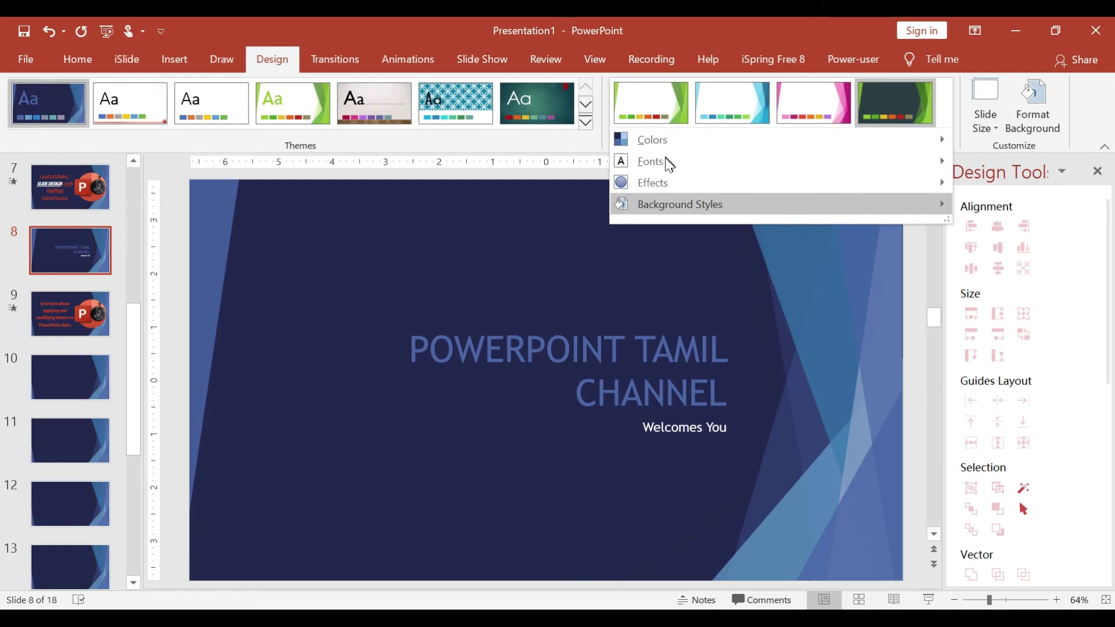
pyautogui.moveTo(667, 160)
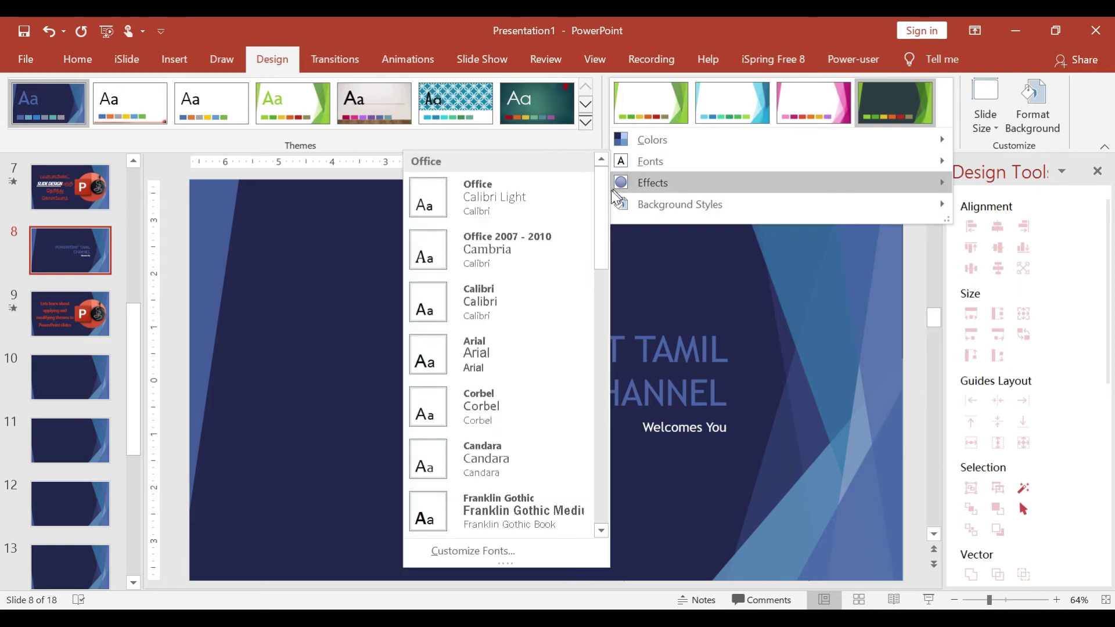
pyautogui.moveTo(601, 206); pyautogui.dragTo(611, 317)
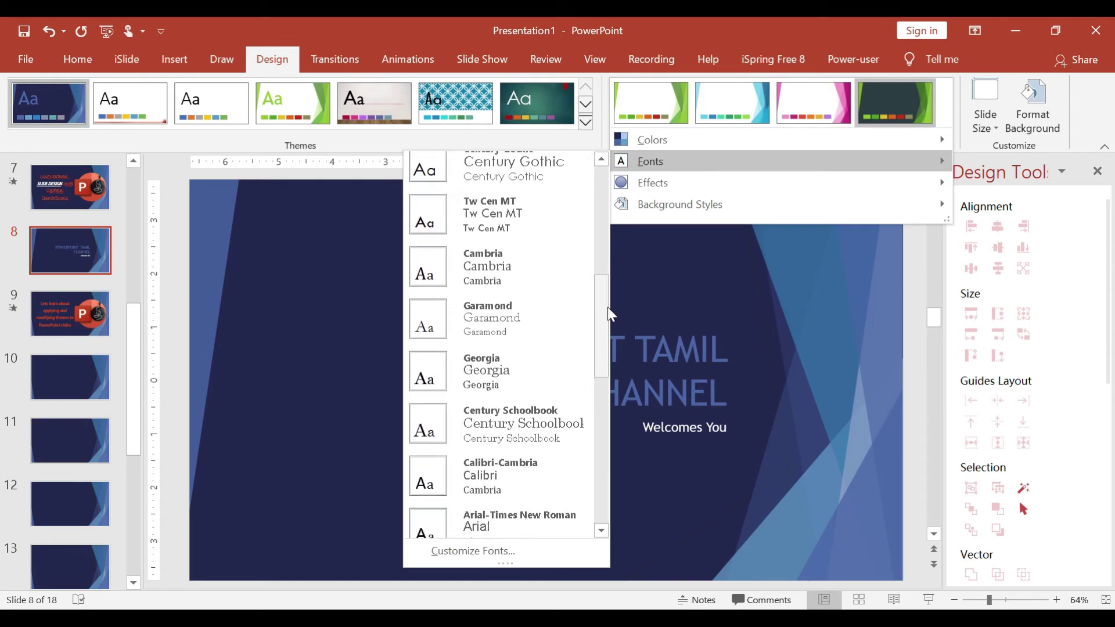
pyautogui.click(514, 293)
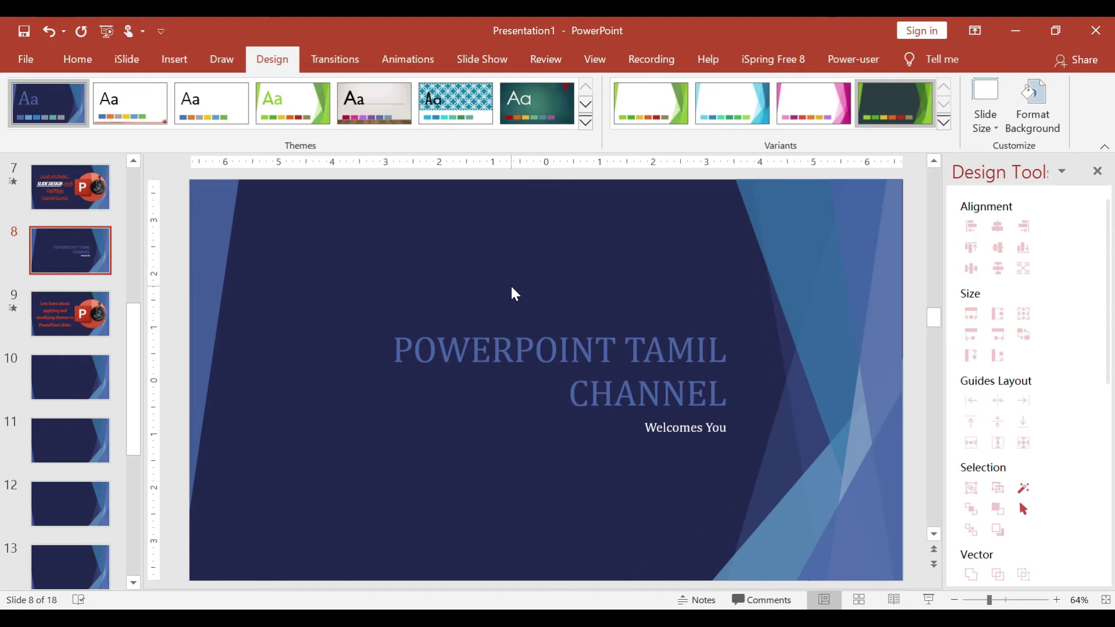
pyautogui.press('Down')
pyautogui.press('Down')
pyautogui.press('Down')
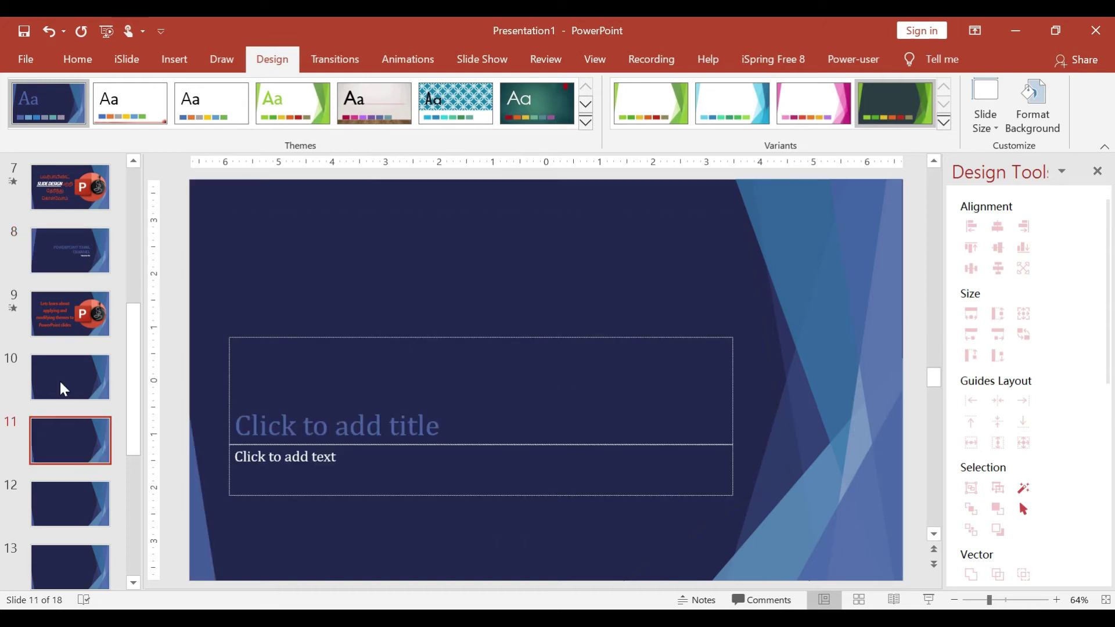
pyautogui.press('Down')
pyautogui.press('Up')
pyautogui.press('Up')
pyautogui.press('Up')
pyautogui.press('Up')
pyautogui.press('Up')
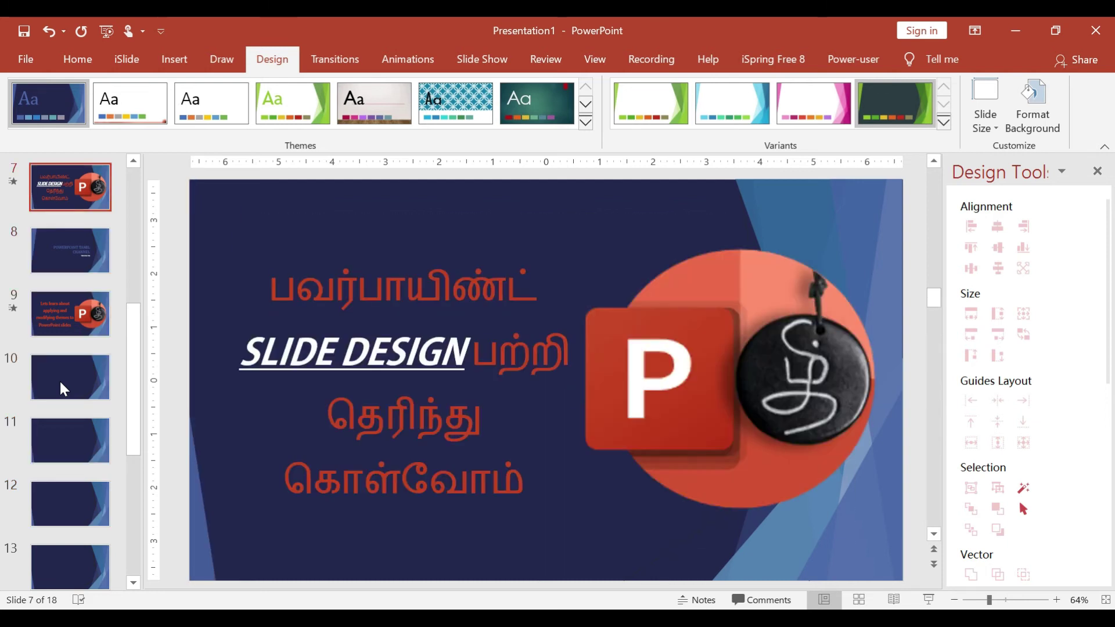
pyautogui.click(944, 122)
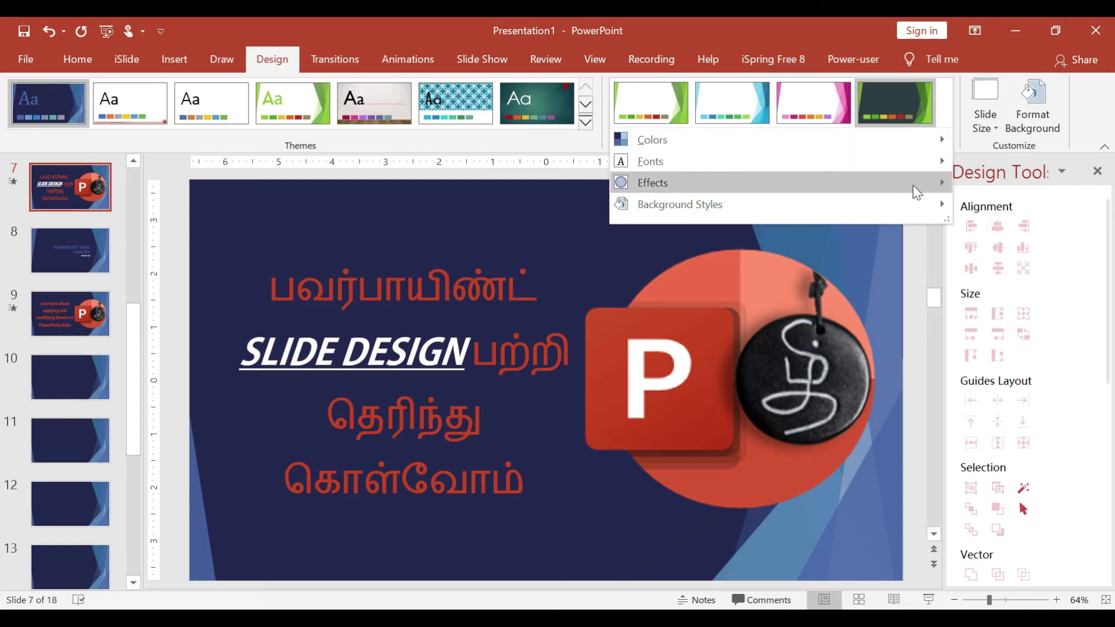
pyautogui.moveTo(914, 179)
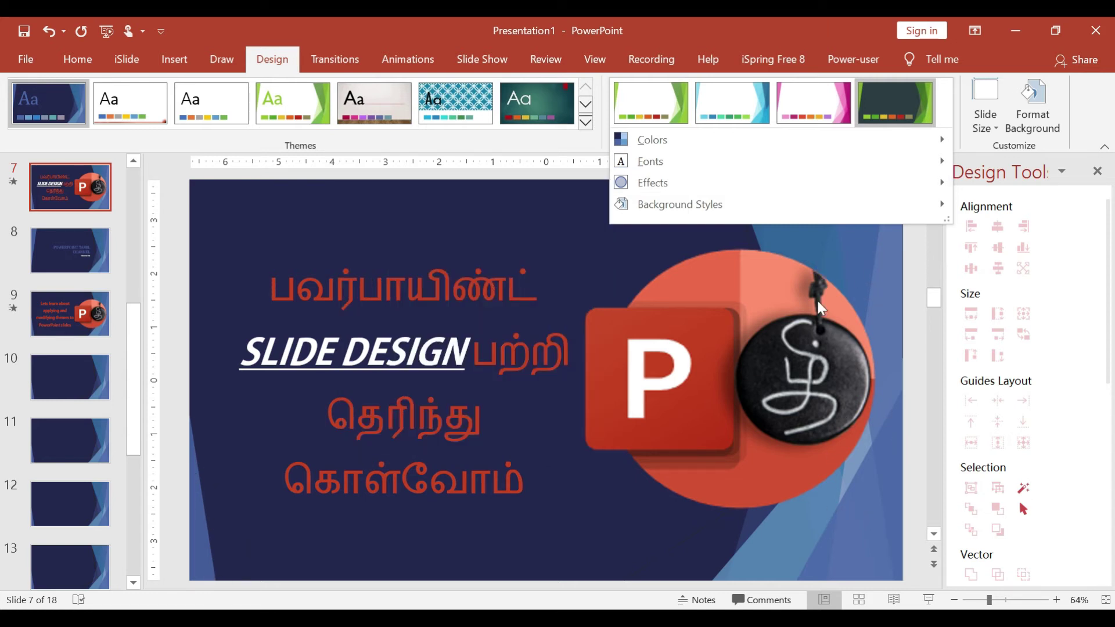
pyautogui.click(656, 251)
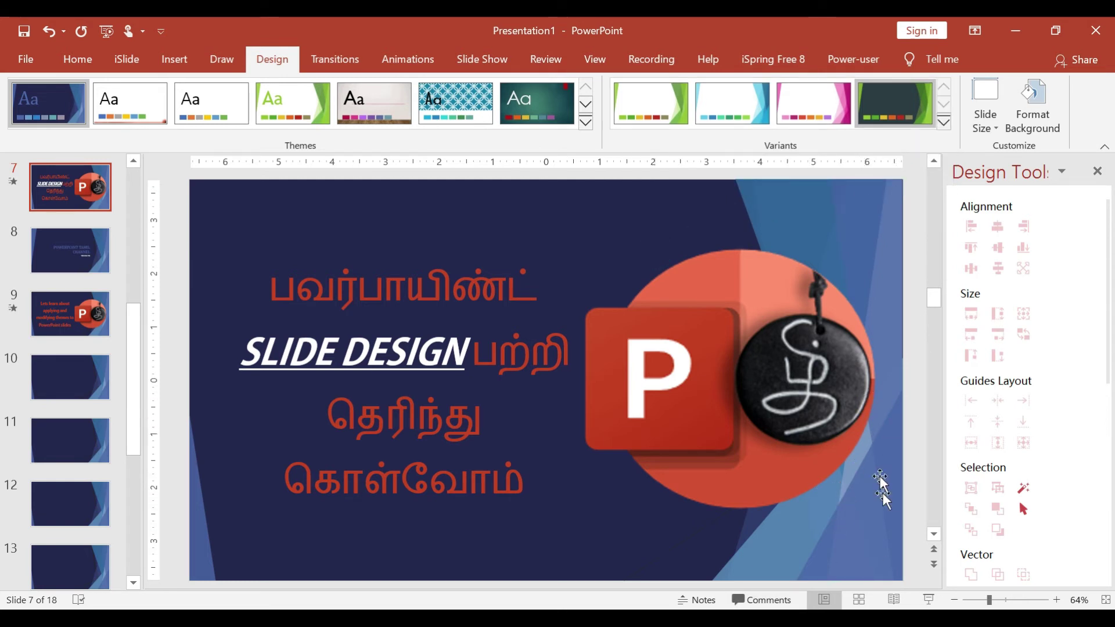
# Apply Smokey Glass theme effects, then replace them with Top Shadow
pyautogui.click(944, 122)
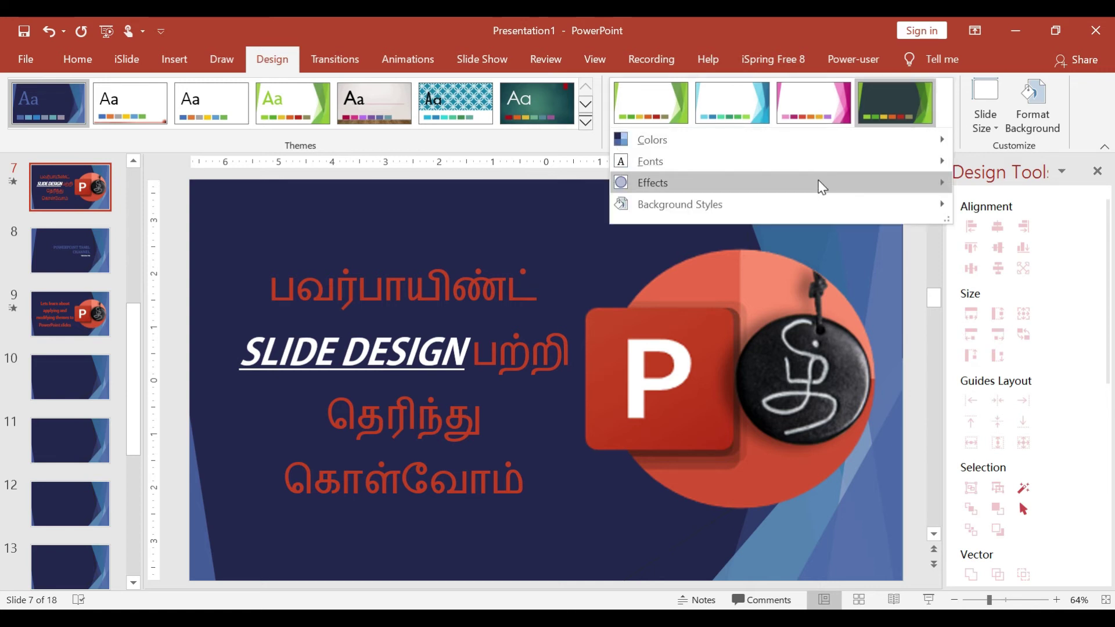
pyautogui.moveTo(818, 180)
pyautogui.moveTo(668, 181)
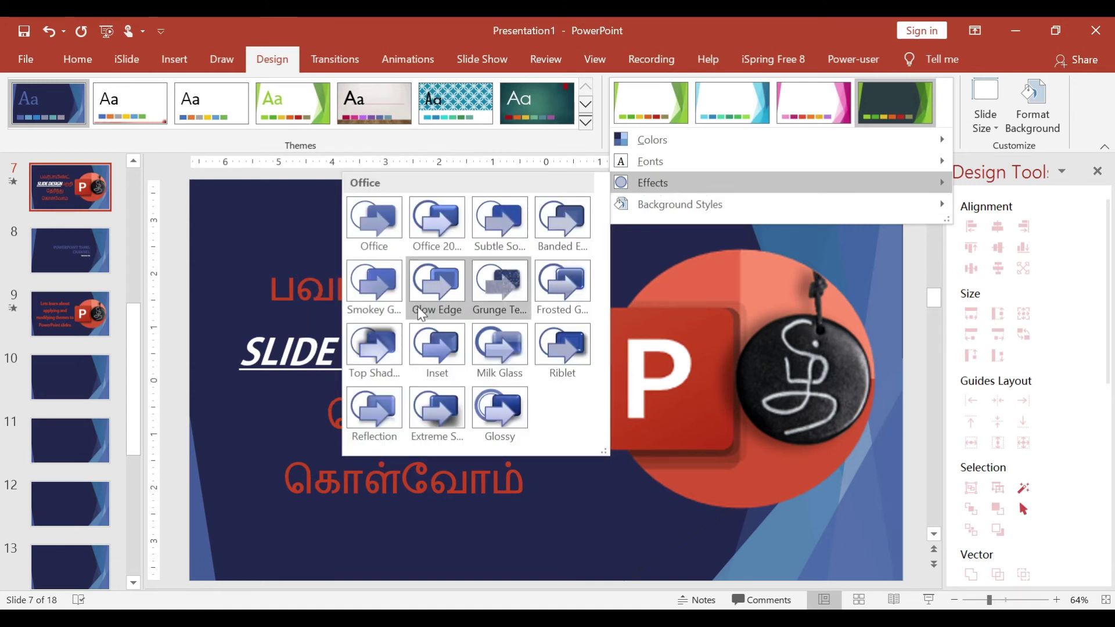
pyautogui.click(375, 287)
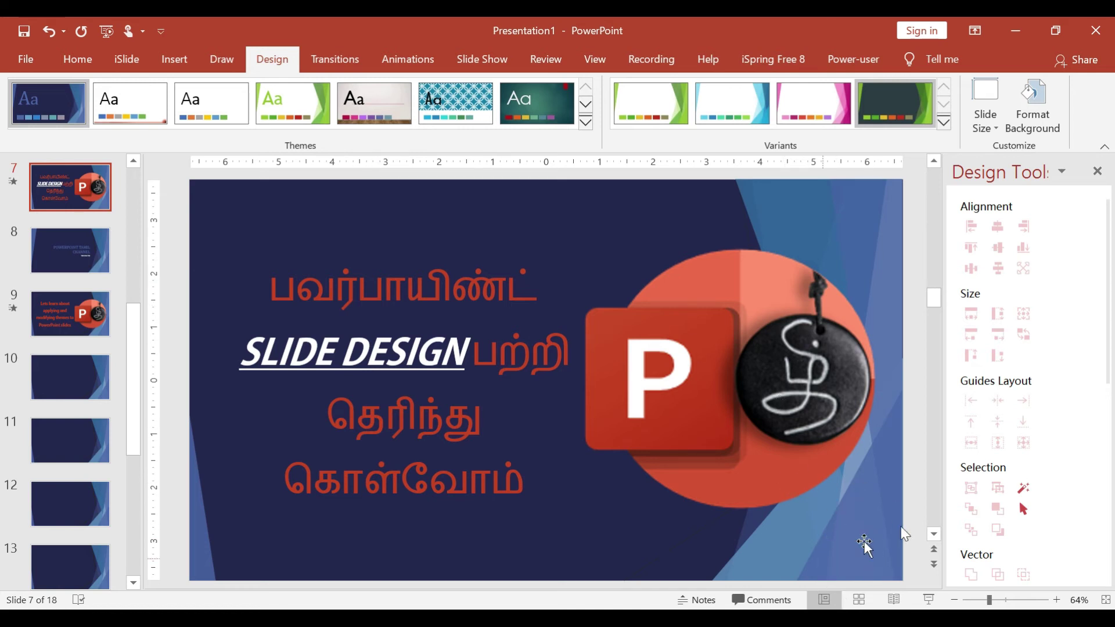
pyautogui.click(945, 122)
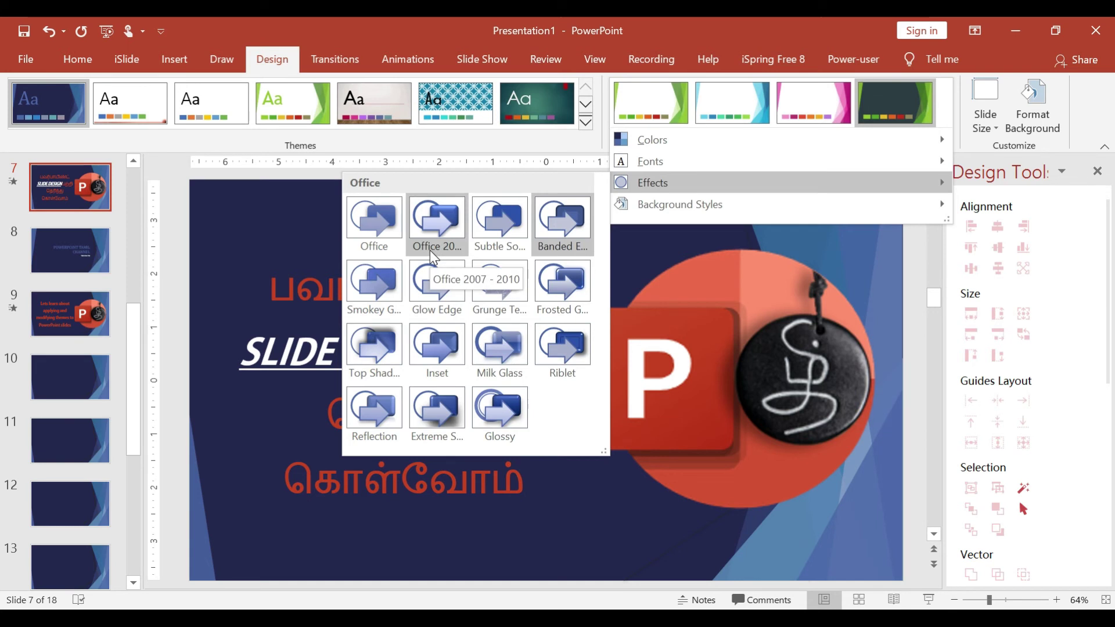
pyautogui.click(388, 352)
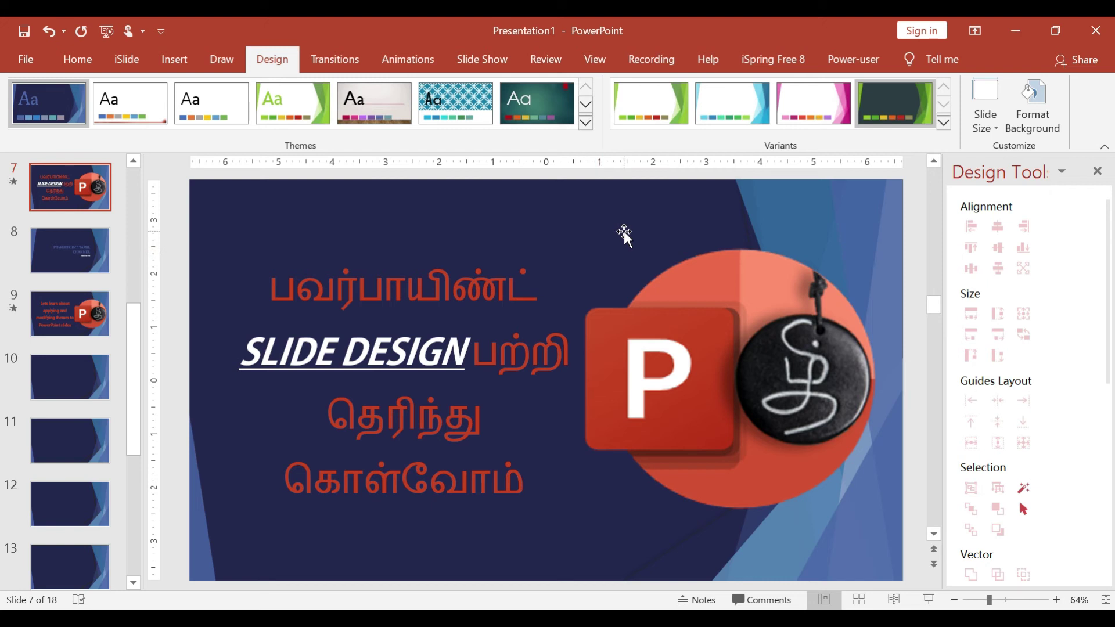
# Apply light blue background Style 2, then undo the last action with Ctrl+Z
pyautogui.click(944, 123)
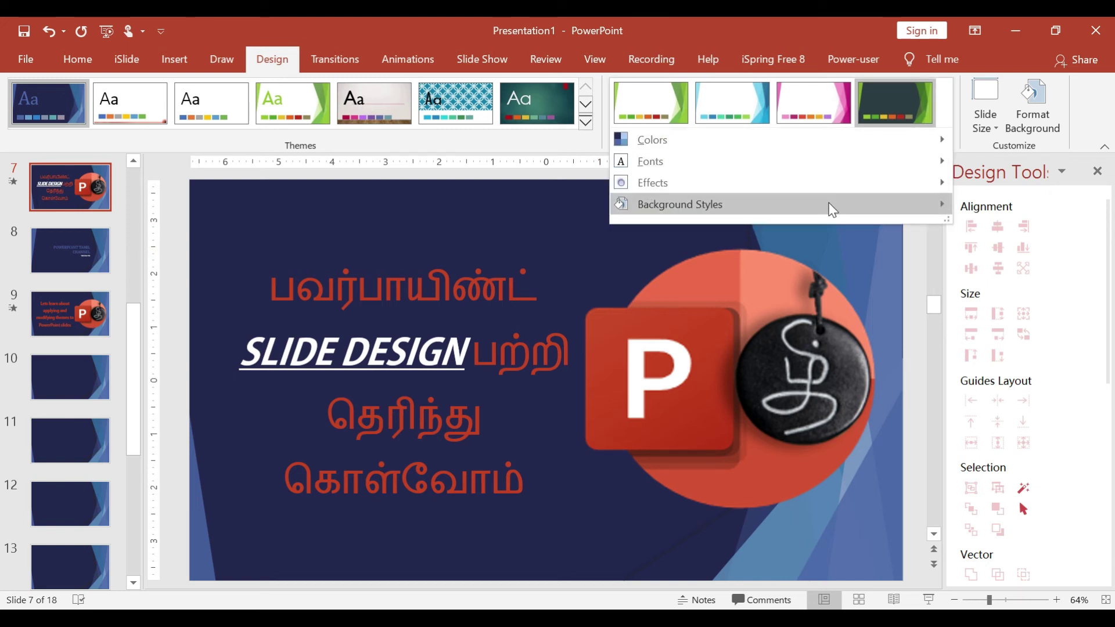
pyautogui.moveTo(831, 208)
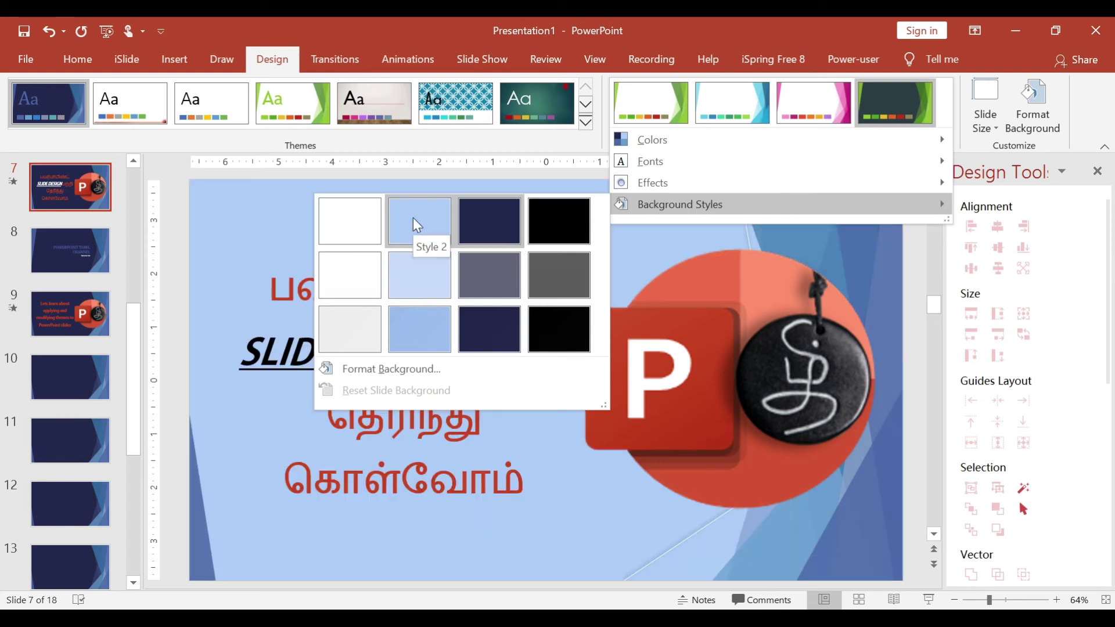
pyautogui.click(417, 225)
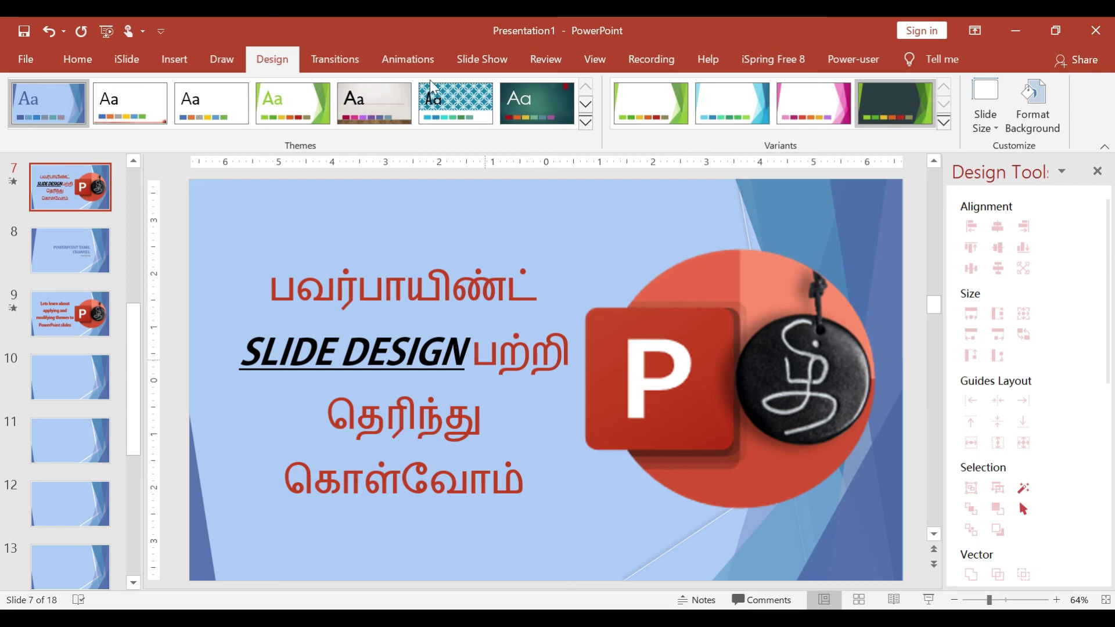
pyautogui.hotkey('ctrl', 'z')
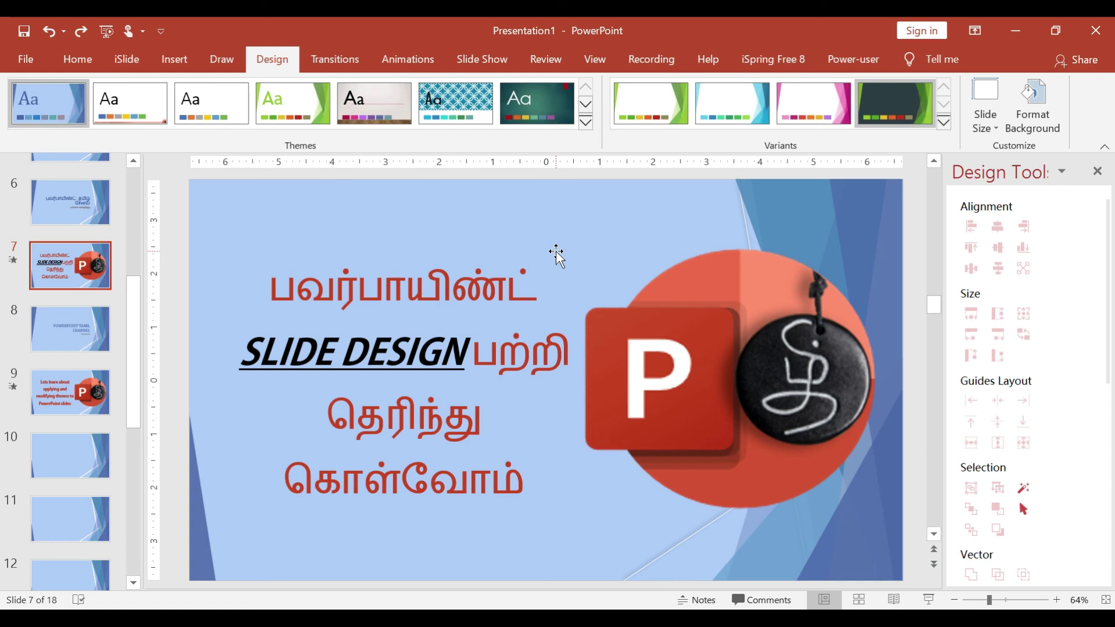
# Browse the Themes gallery without applying one, then show the Tamil welcome slide 6
pyautogui.click(586, 121)
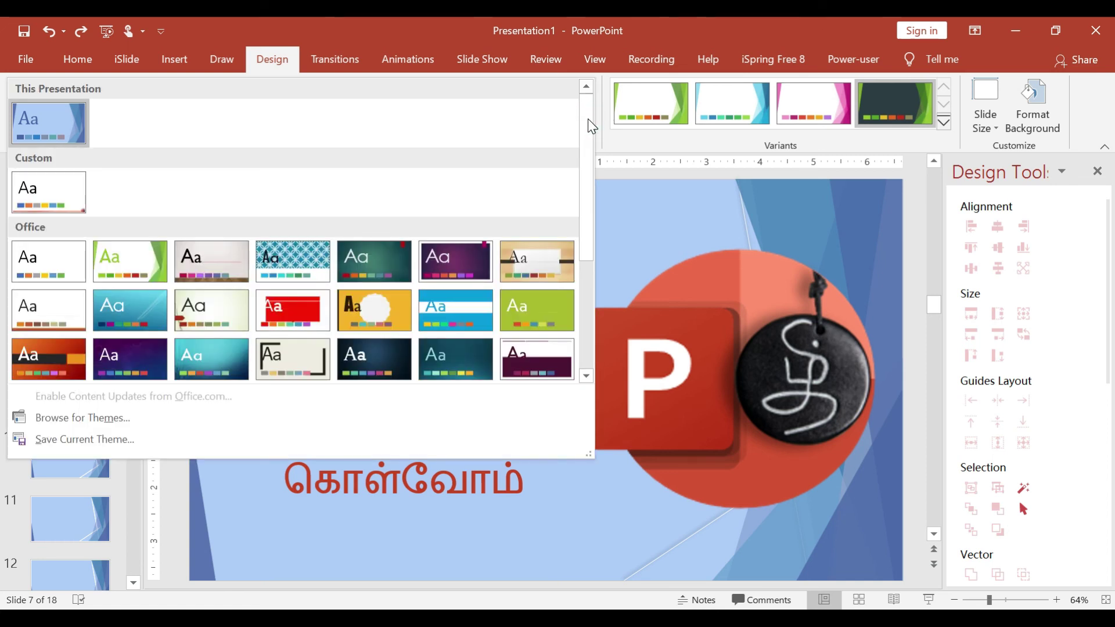
pyautogui.moveTo(588, 119)
pyautogui.mouseDown()
pyautogui.moveTo(591, 193)
pyautogui.moveTo(588, 114)
pyautogui.mouseUp()
pyautogui.click(615, 194)
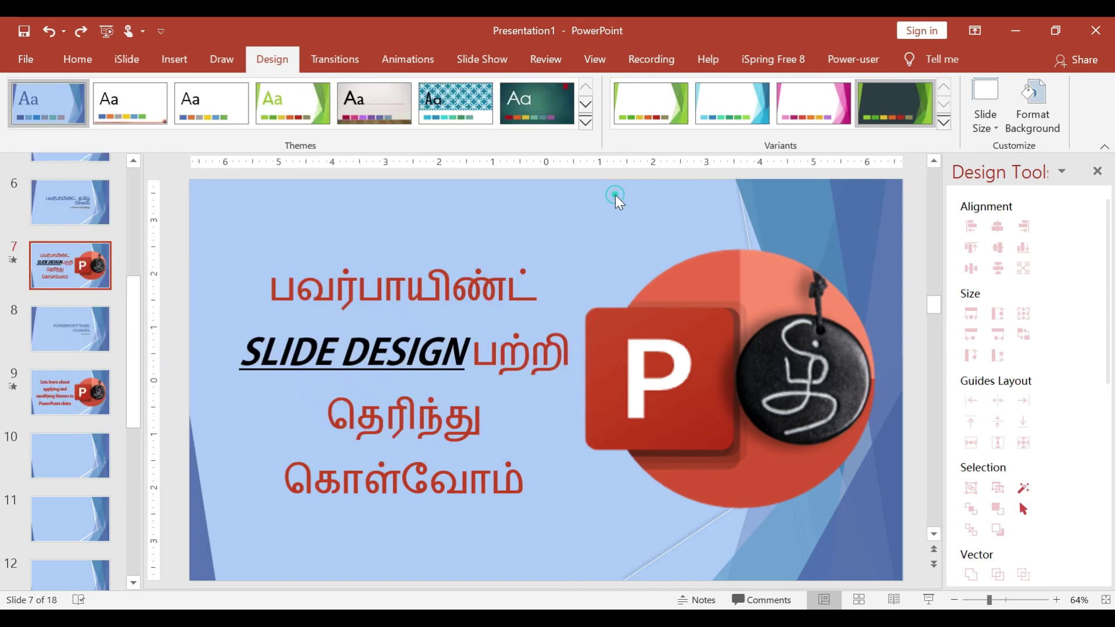
pyautogui.click(74, 203)
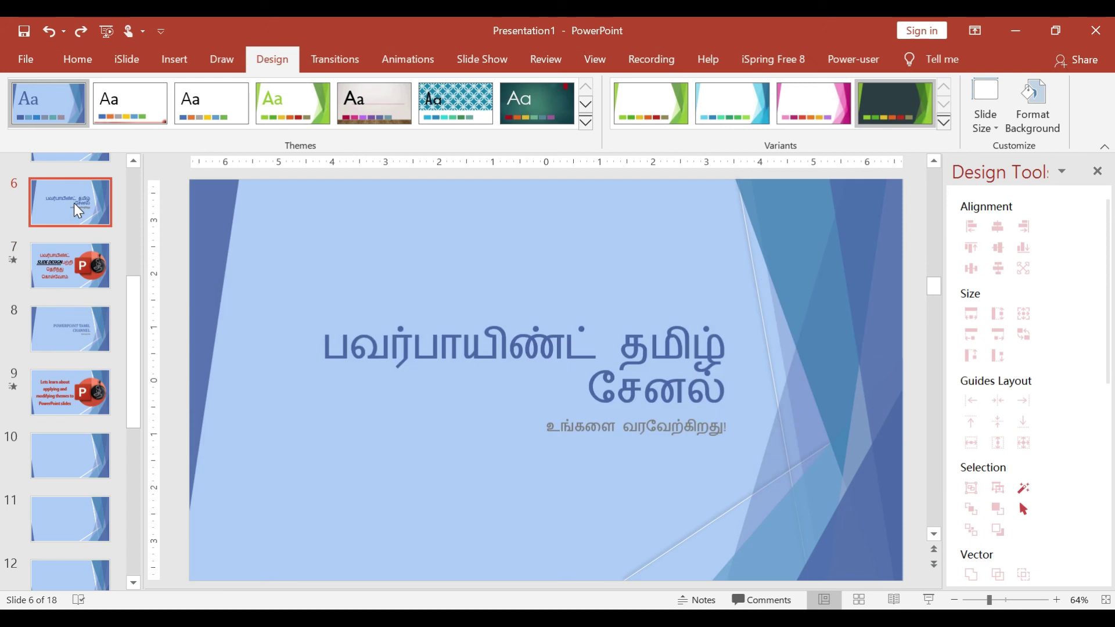
pyautogui.press('Down')
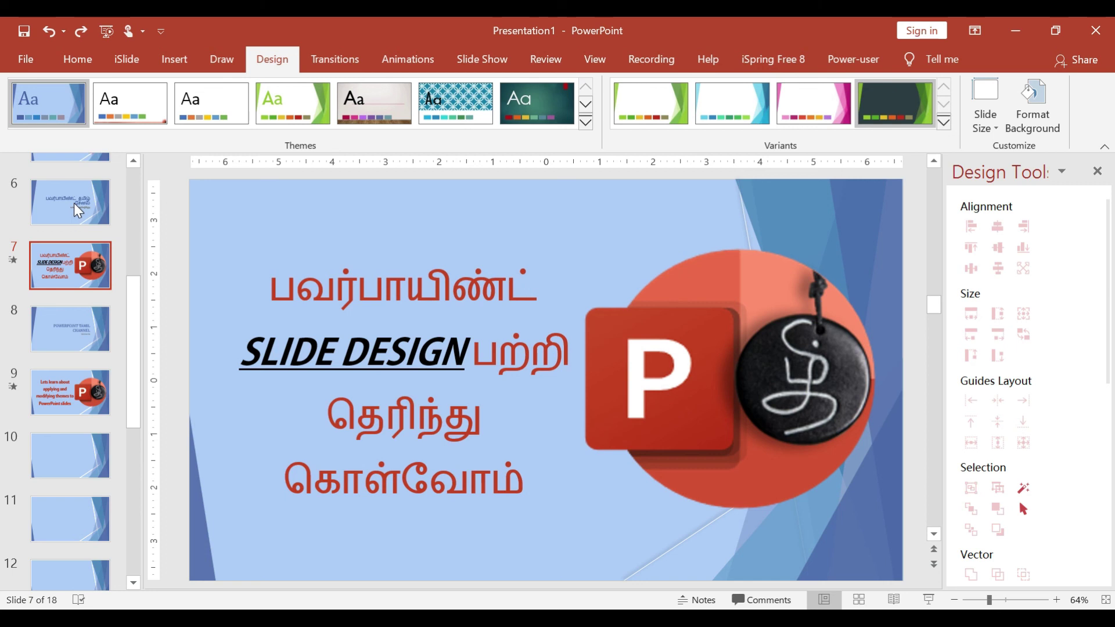
pyautogui.press('Up')
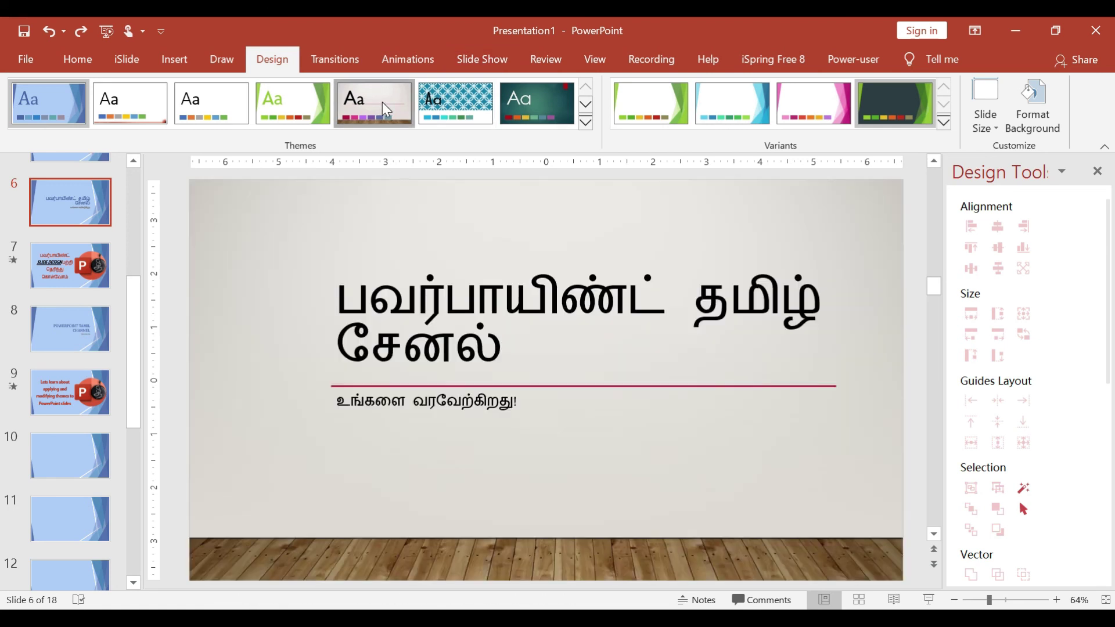
# Apply the wood-floor Gallery theme to slide 6 only, then select slide 7
pyautogui.rightClick(383, 103)
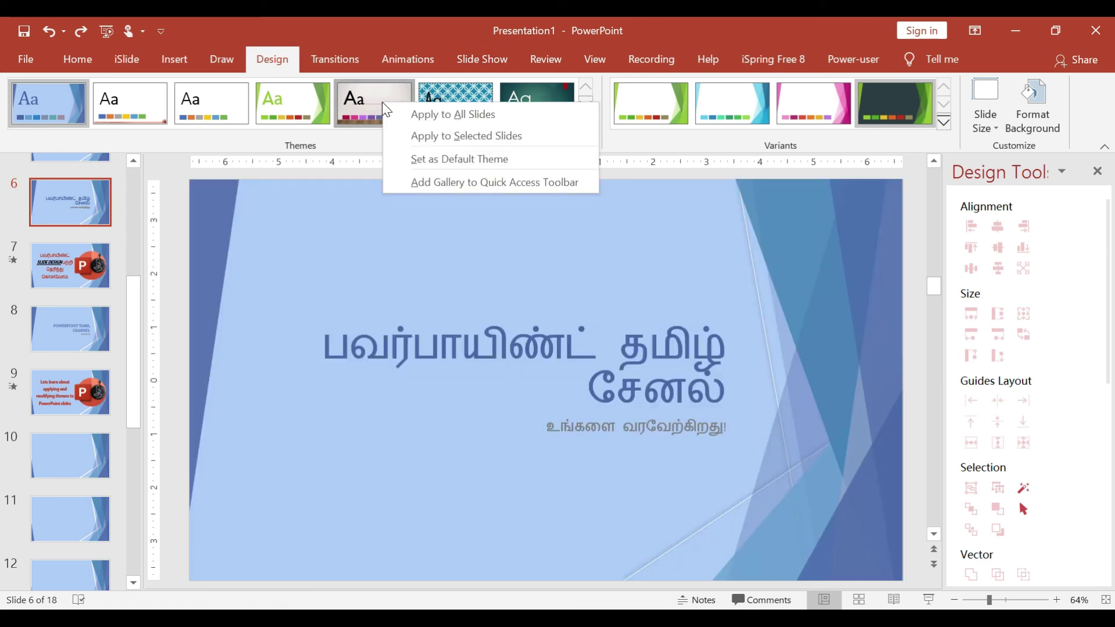
pyautogui.click(435, 142)
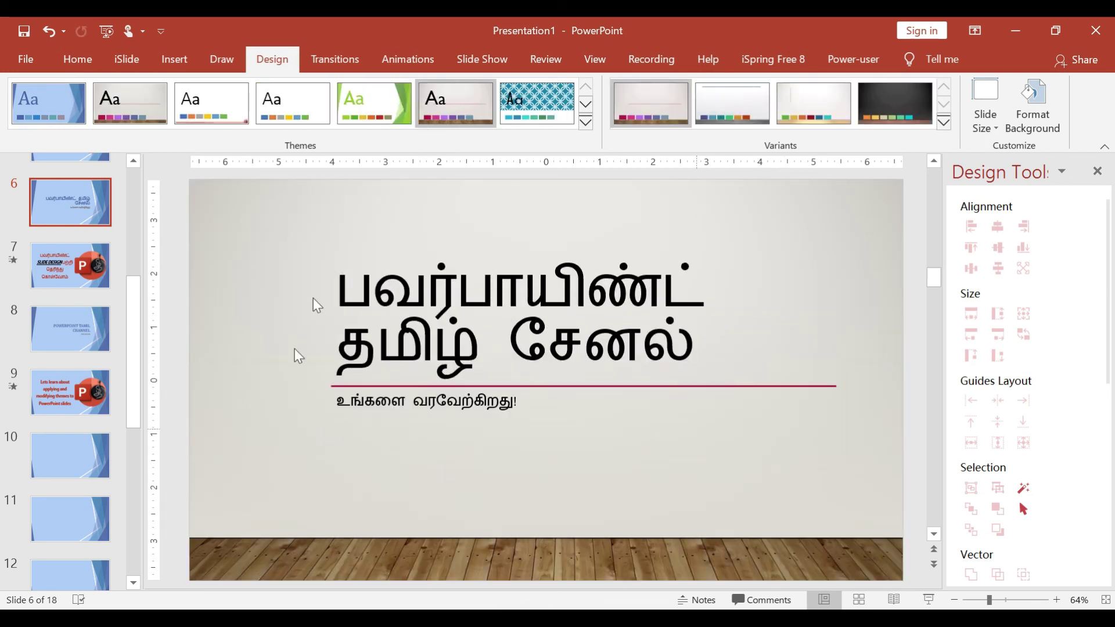
pyautogui.click(55, 269)
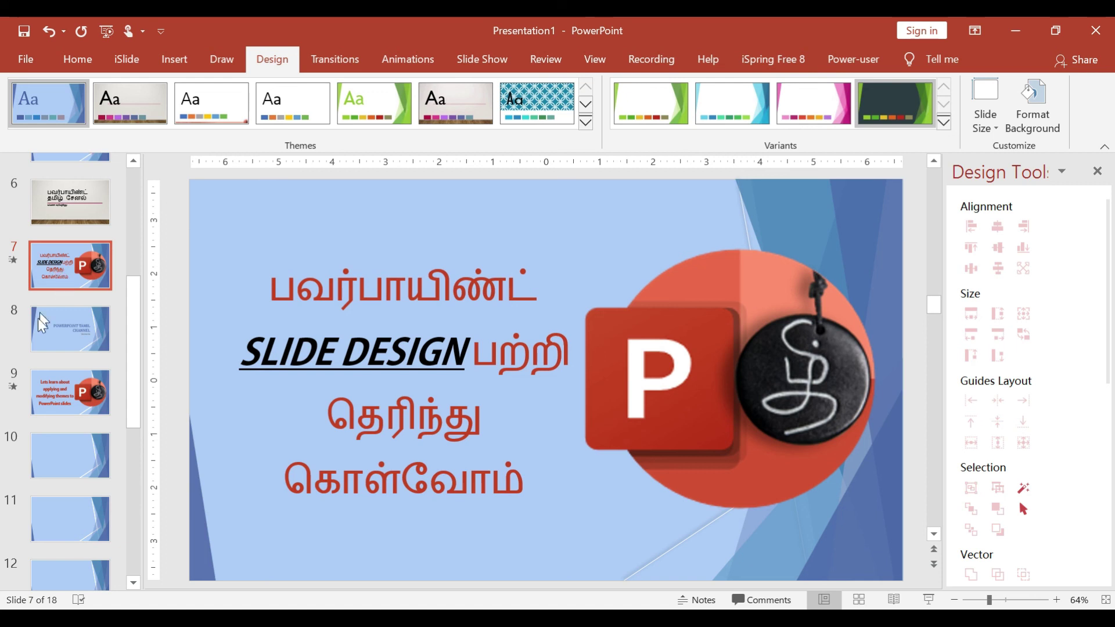
pyautogui.click(587, 106)
pyautogui.click(219, 105)
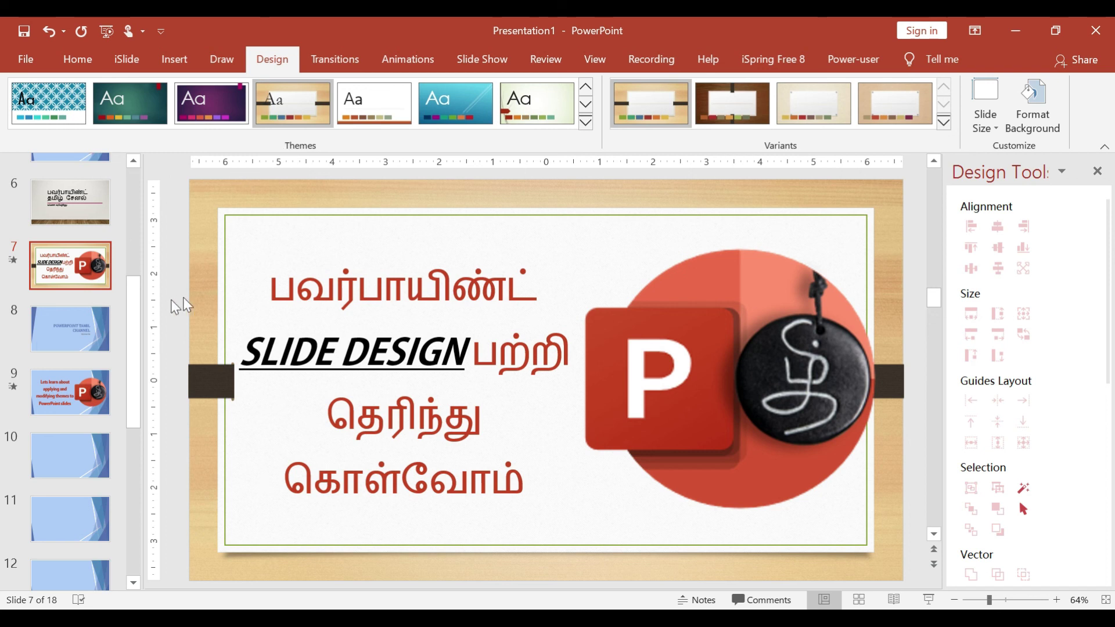
pyautogui.click(82, 208)
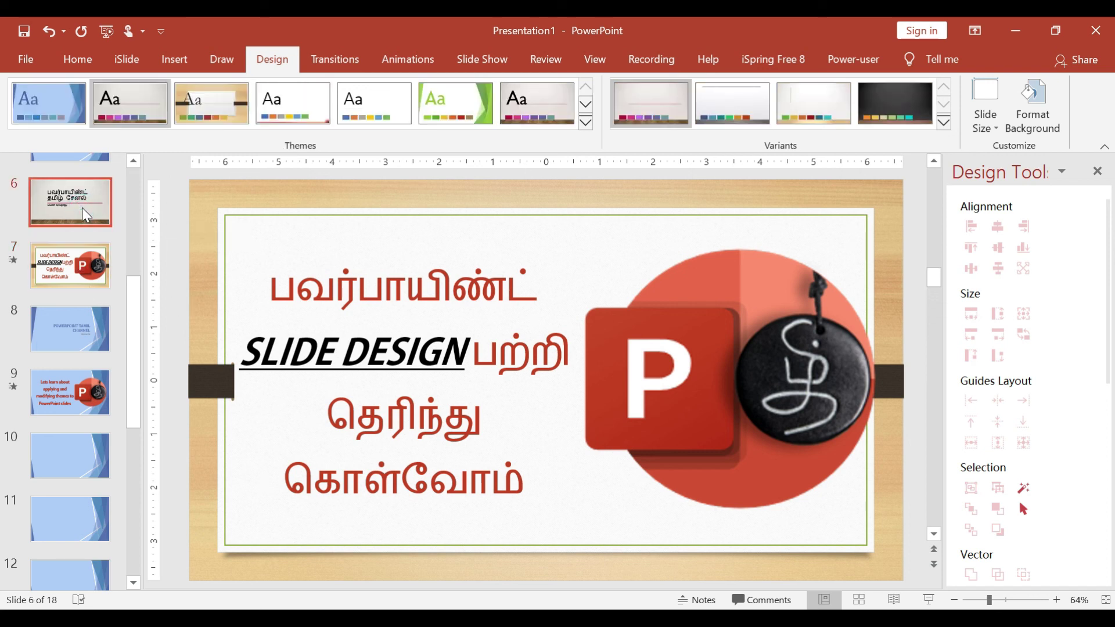
pyautogui.press('Down')
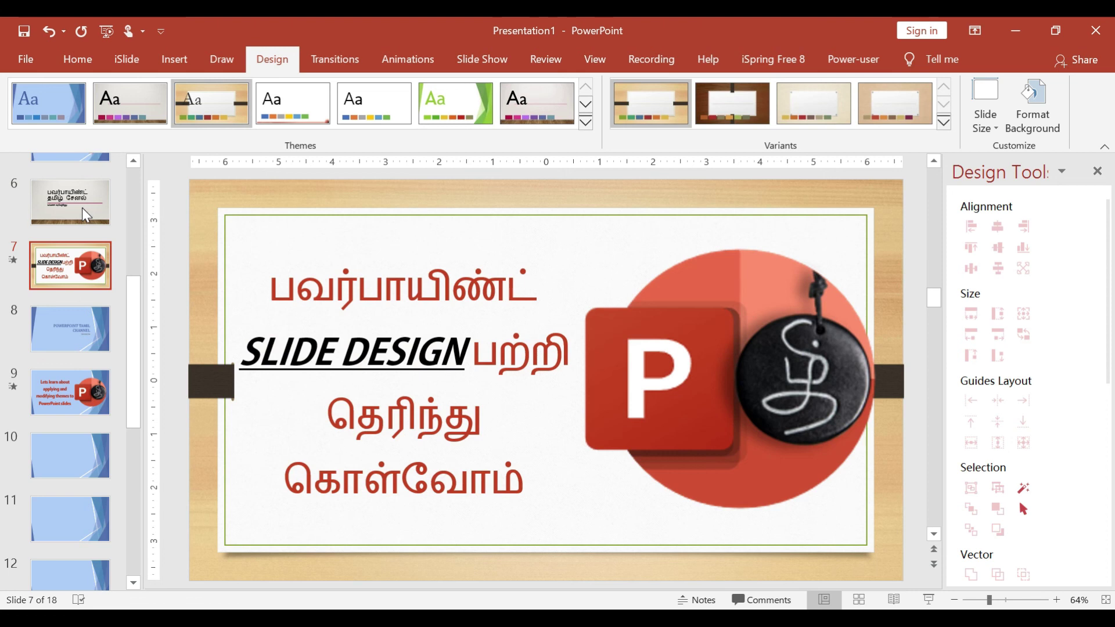
pyautogui.click(82, 207)
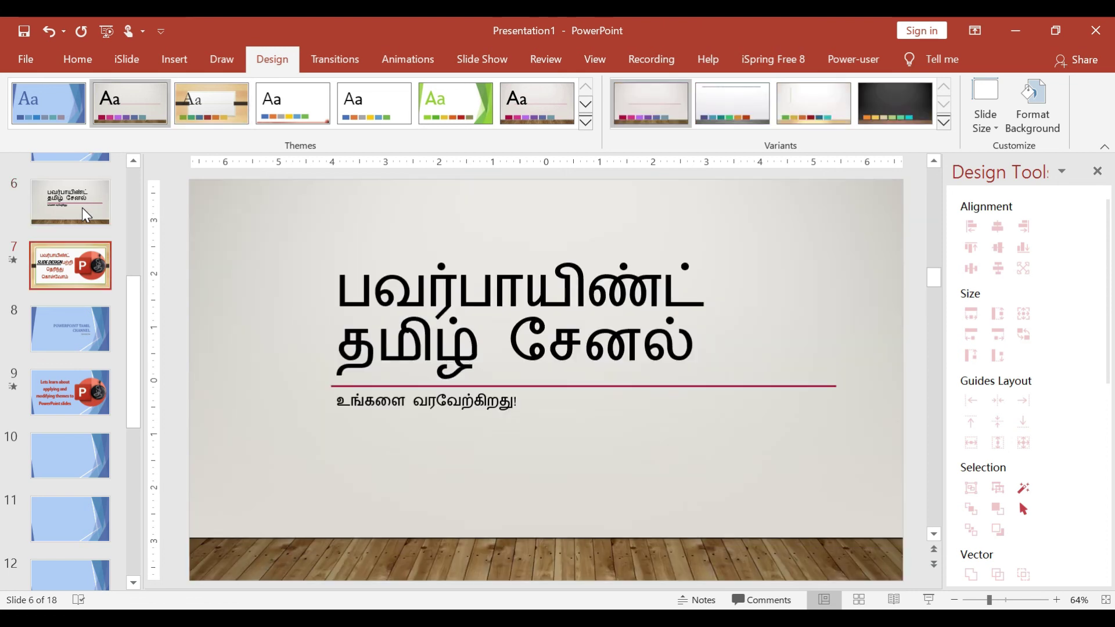
pyautogui.press('Down')
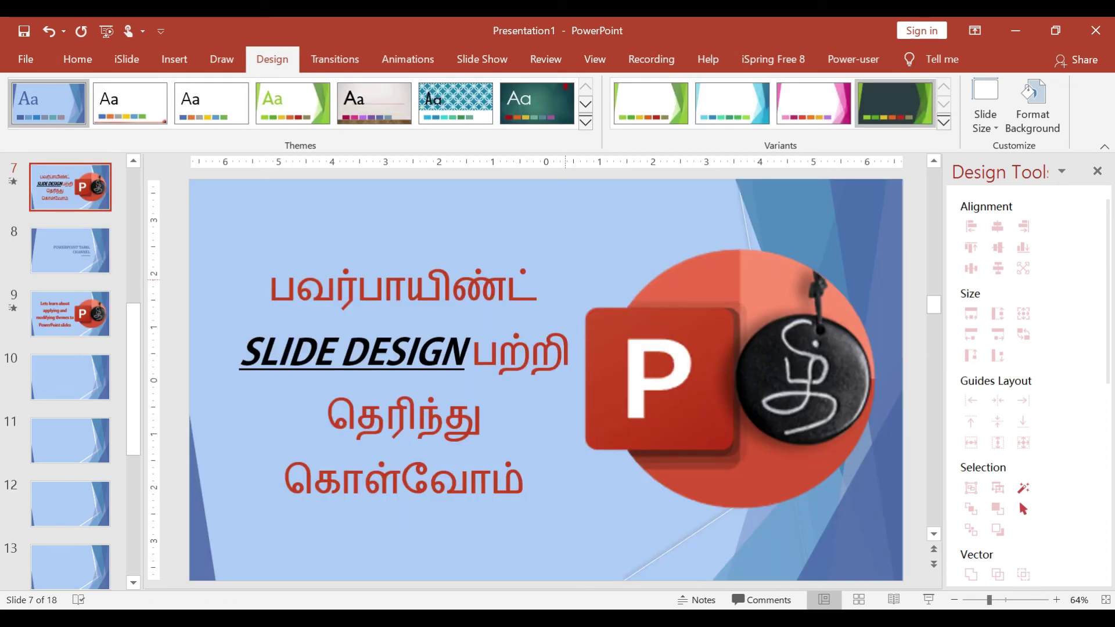